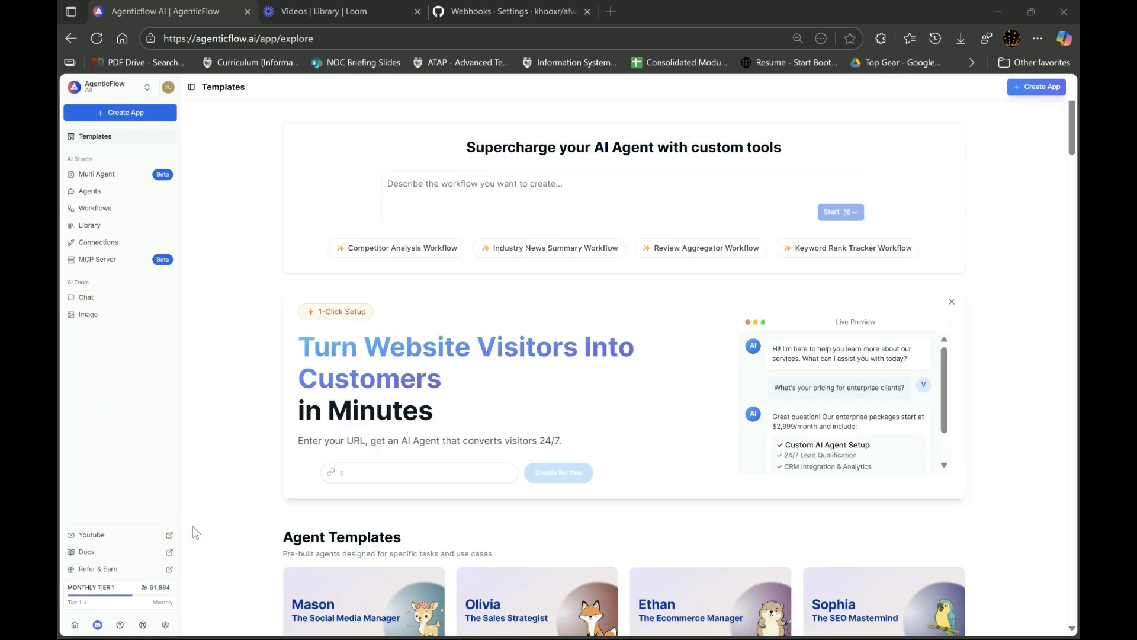
- Create a new workflow from scratch named Github Webhook
left_click(105, 210)
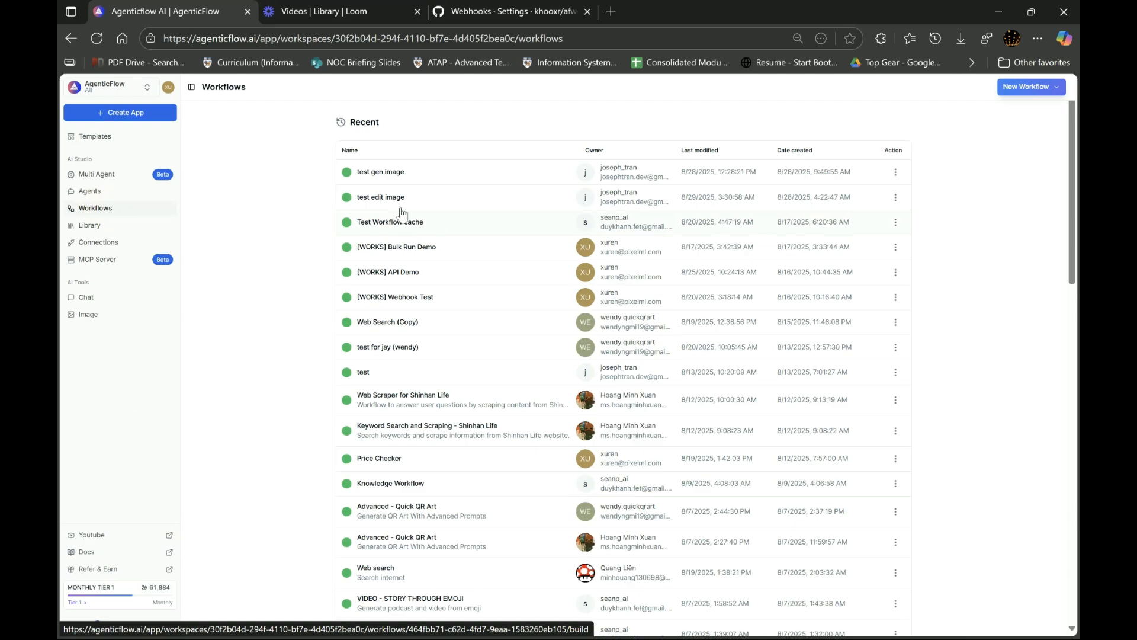
left_click(1019, 86)
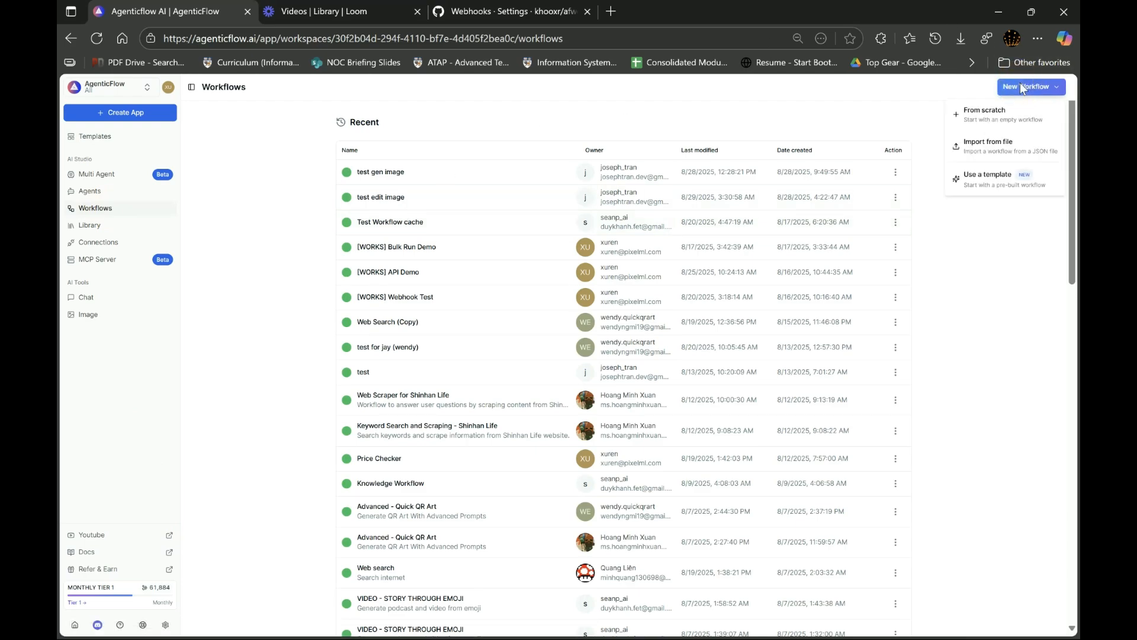
left_click(991, 112)
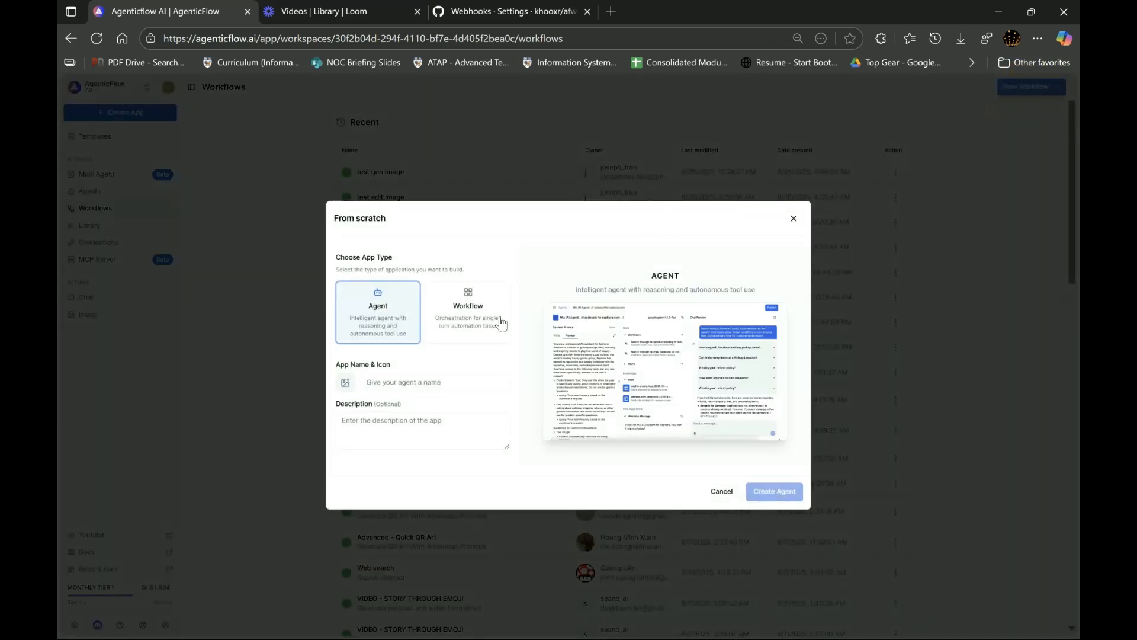
left_click(467, 335)
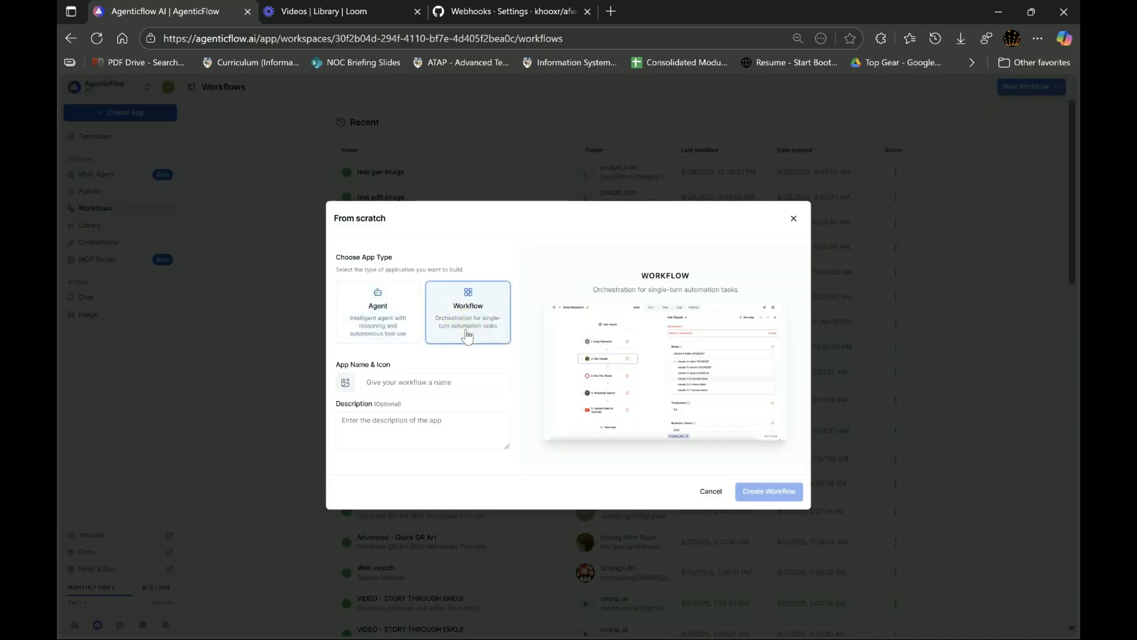
left_click(426, 382)
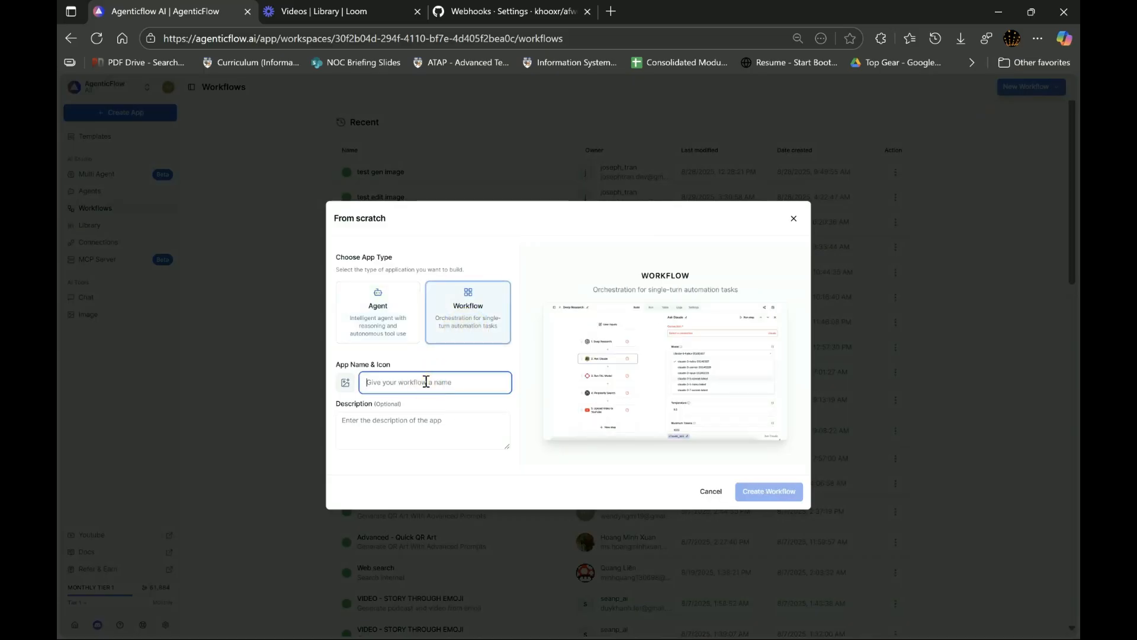
type("Github W")
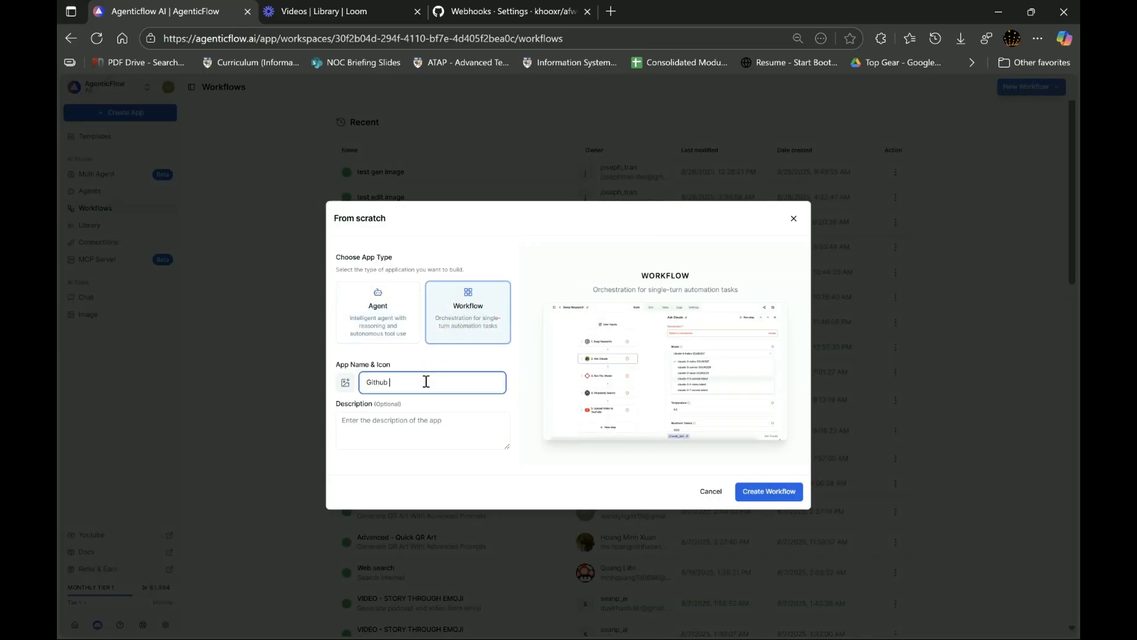
type("ebhook")
left_click(778, 491)
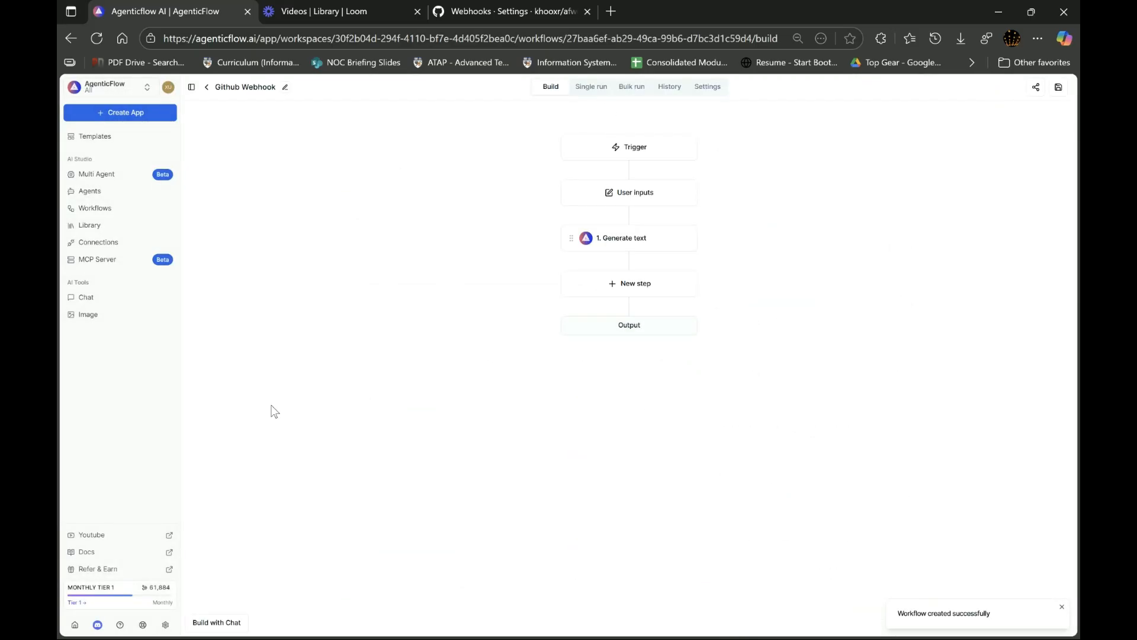
left_click(184, 318)
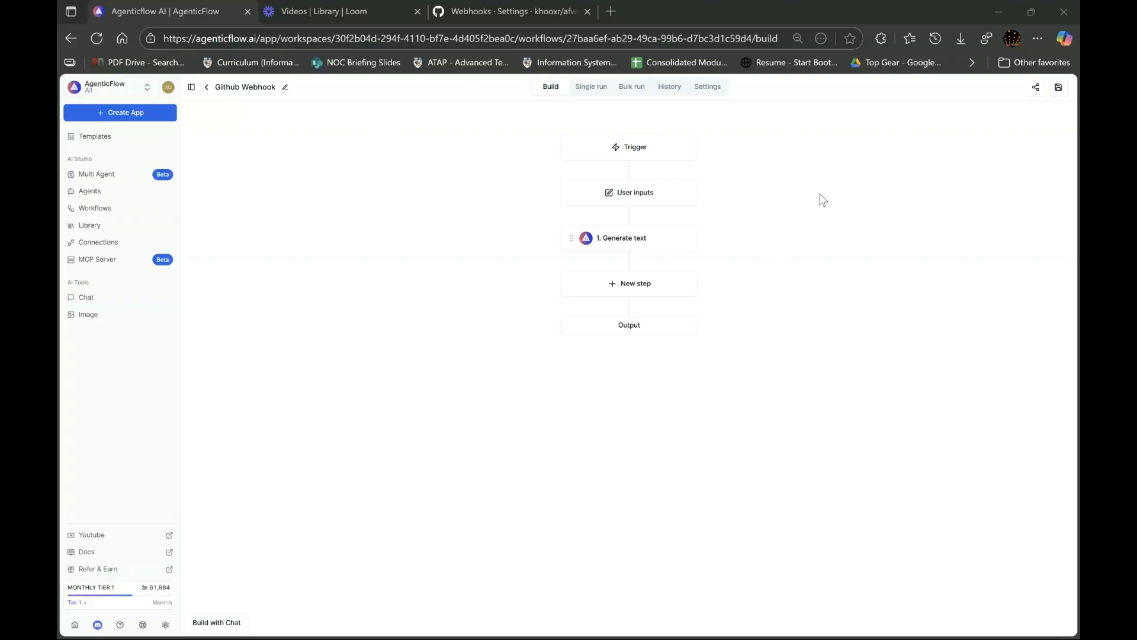
- Add a webhook trigger named GitHub to the workflow
left_click(626, 150)
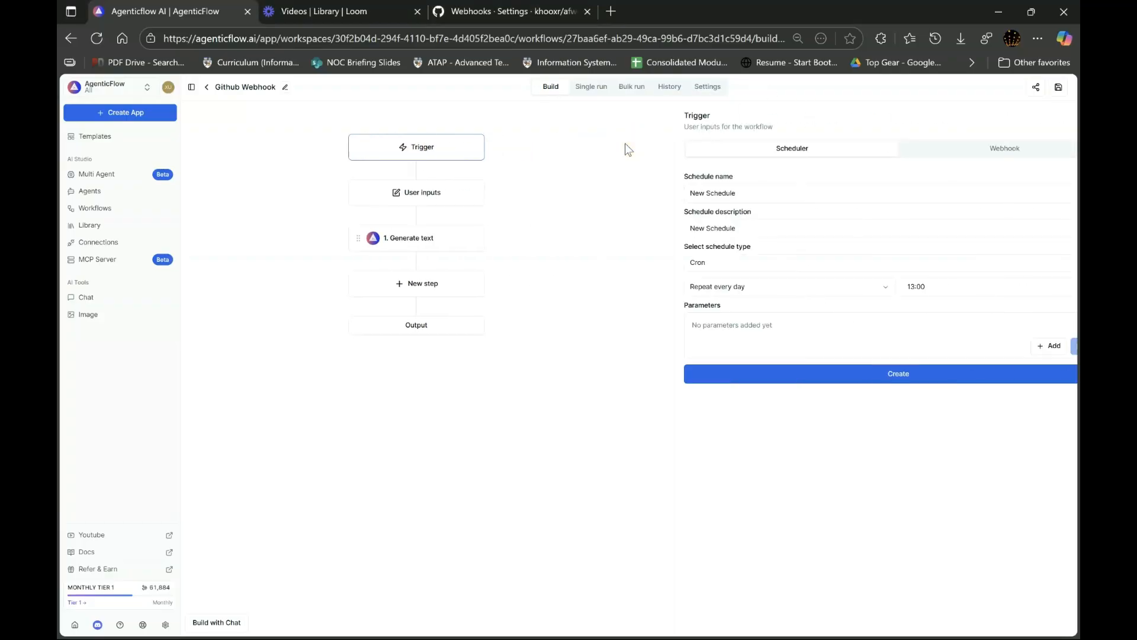
left_click(956, 151)
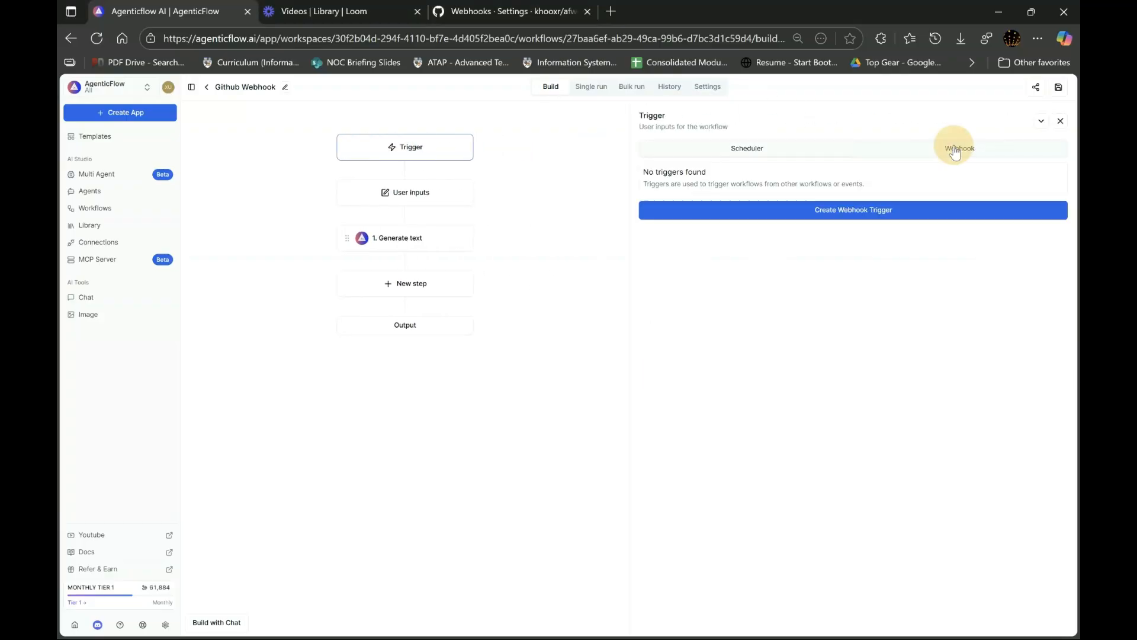
left_click(833, 217)
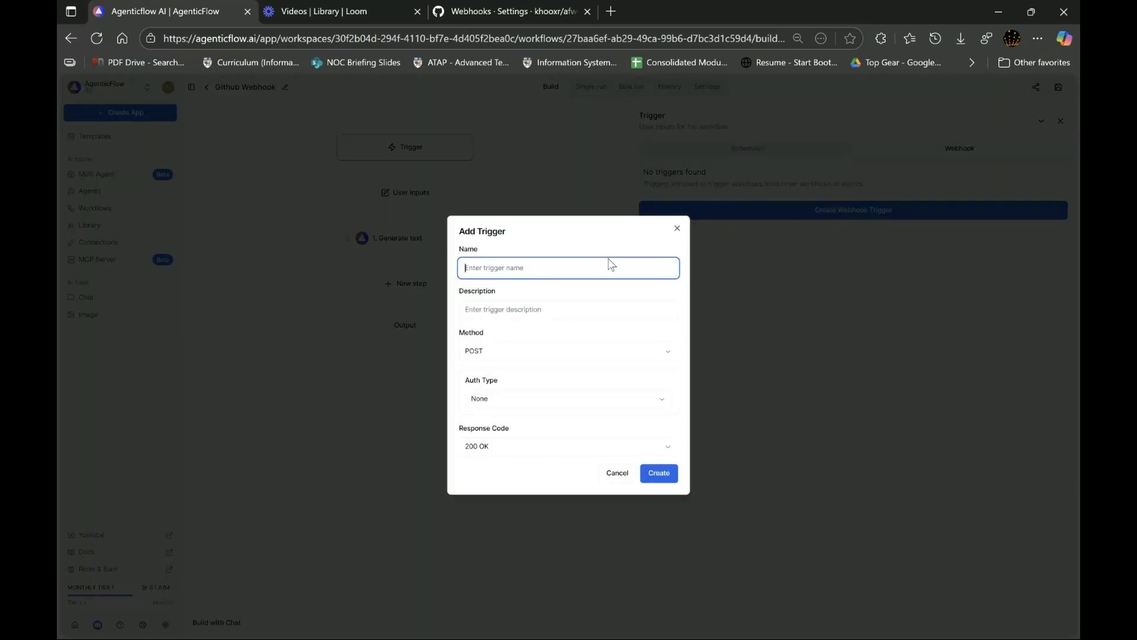
type("GitHub")
left_click(662, 475)
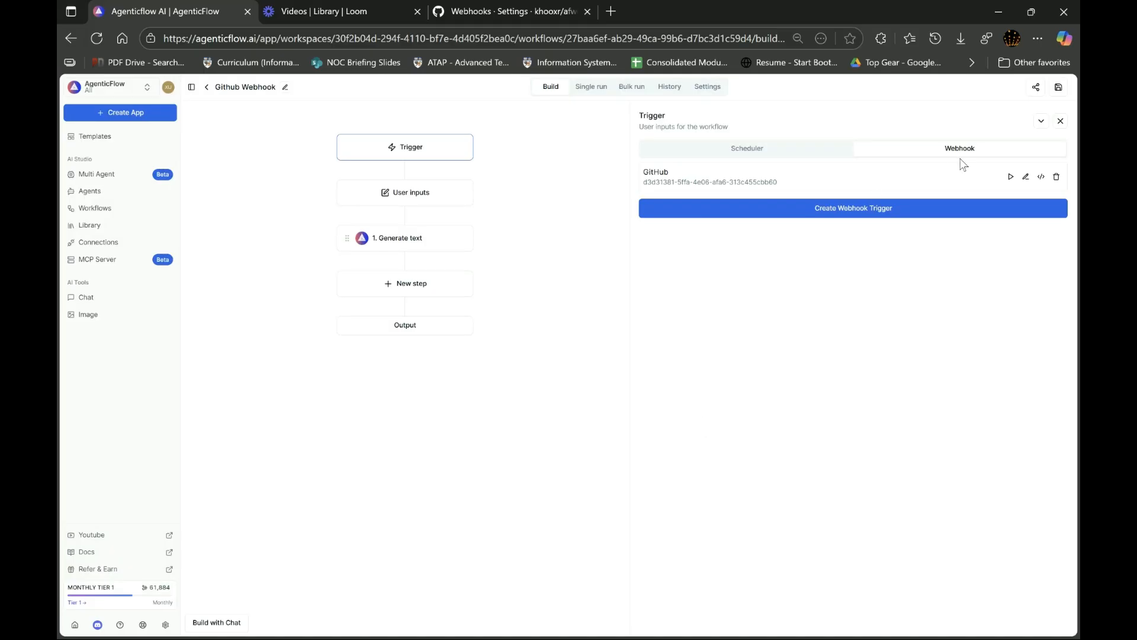
- Display the GitHub trigger's webhook command, and start a new webhook in the afwebhook repository's settings on GitHub
left_click(1040, 176)
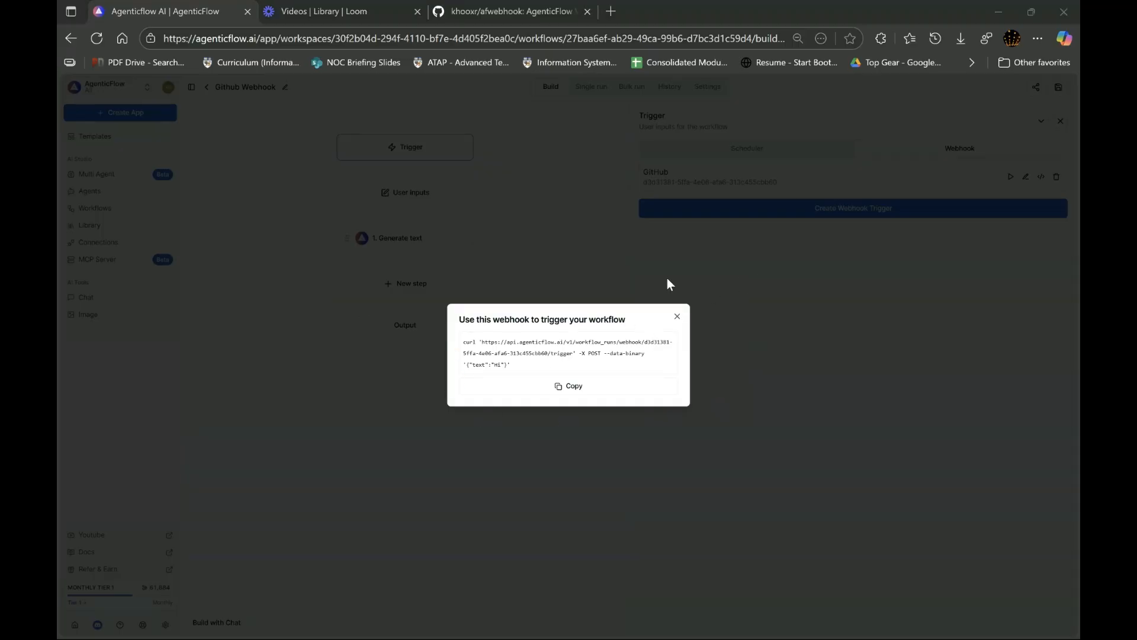
left_click(509, 12)
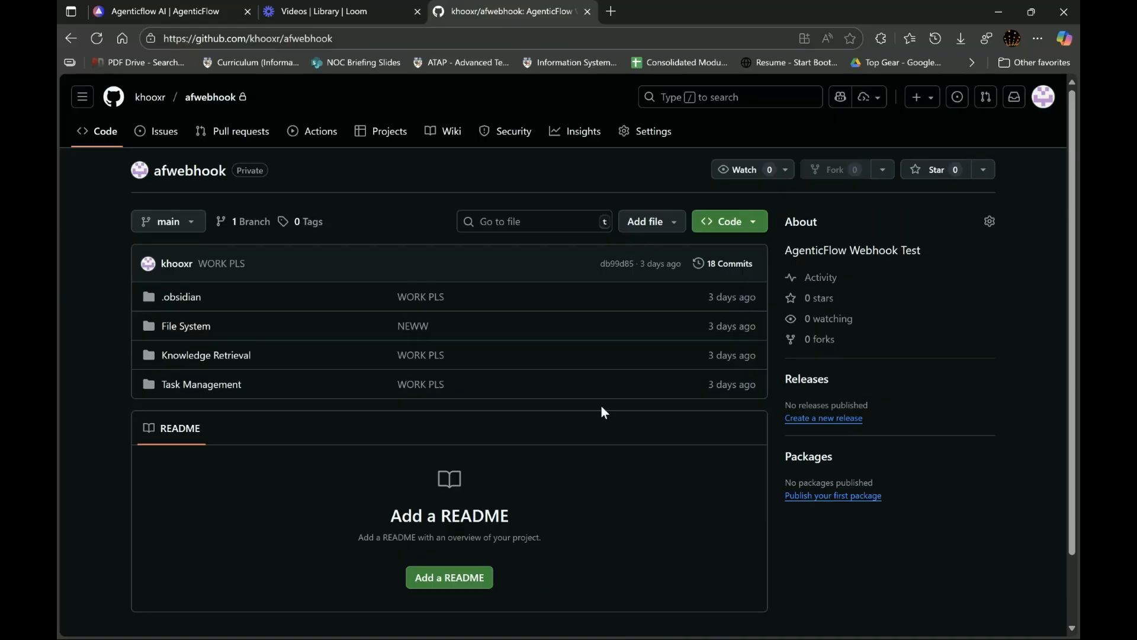
left_click(656, 134)
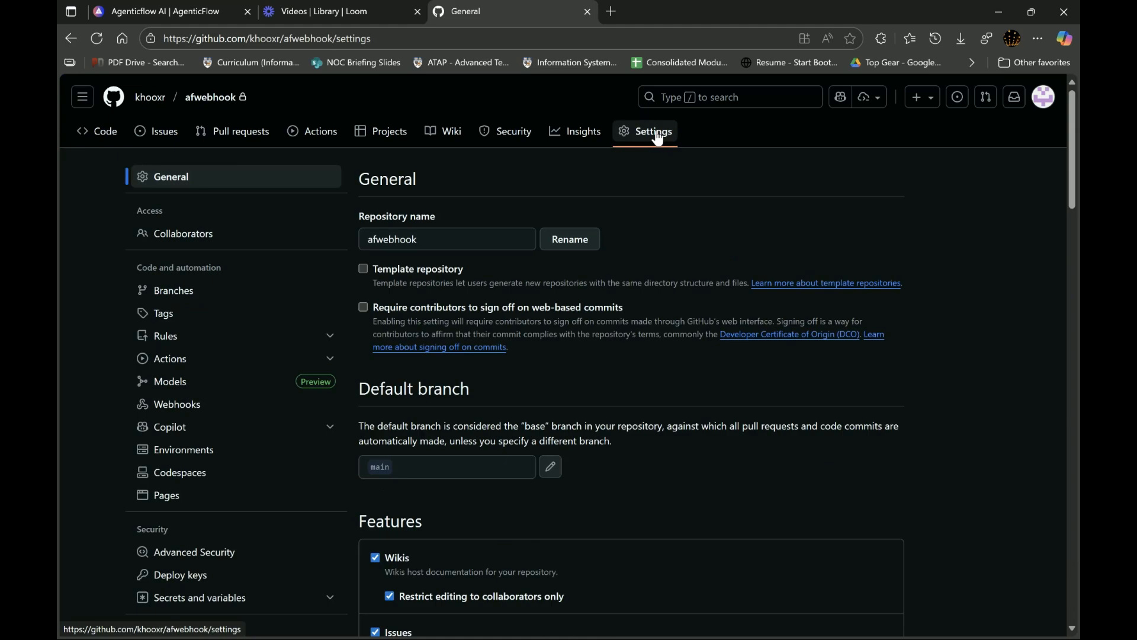
left_click(197, 404)
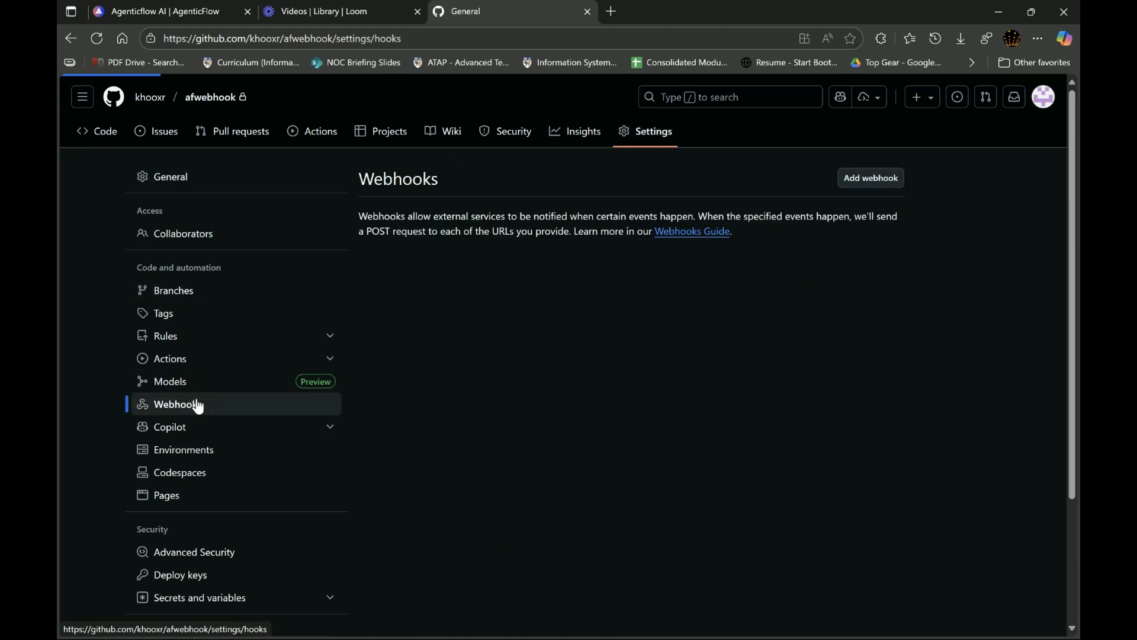
left_click(860, 186)
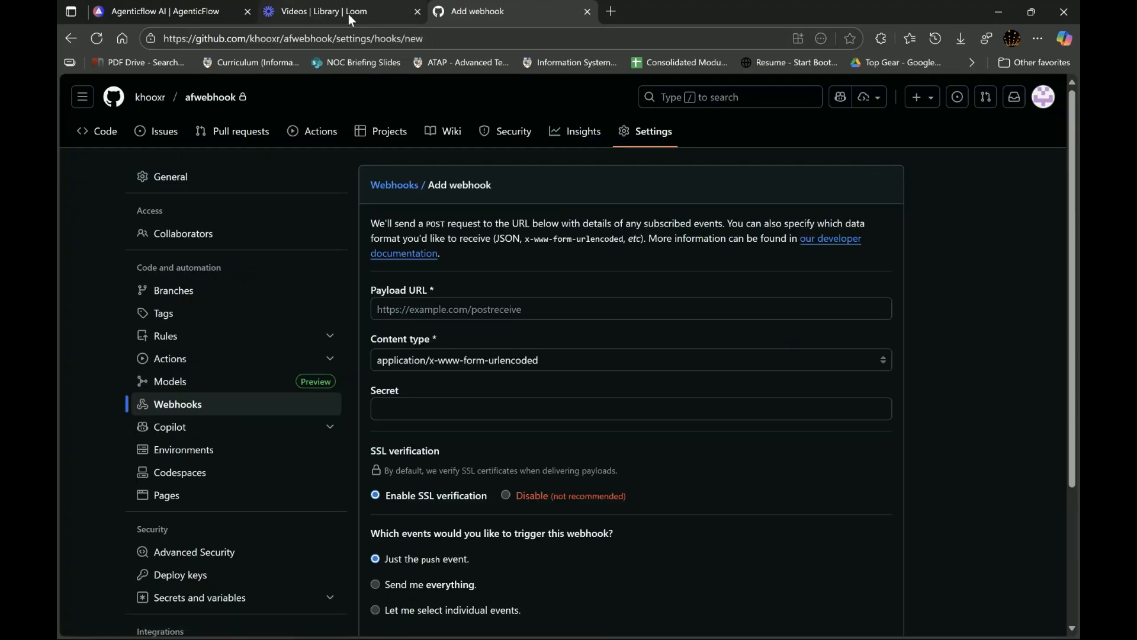
- Copy only the URL from AgenticFlow's webhook command and enter it as the payload URL of the new GitHub webhook
left_click(178, 7)
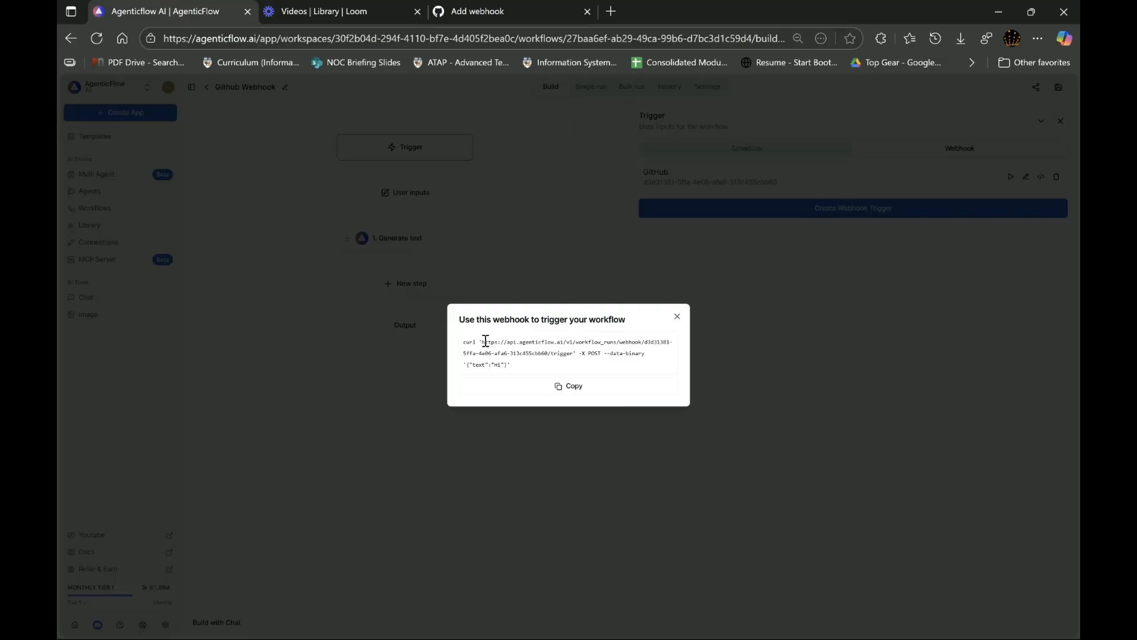
left_click_drag(484, 342, 573, 353)
key("ctrl+c")
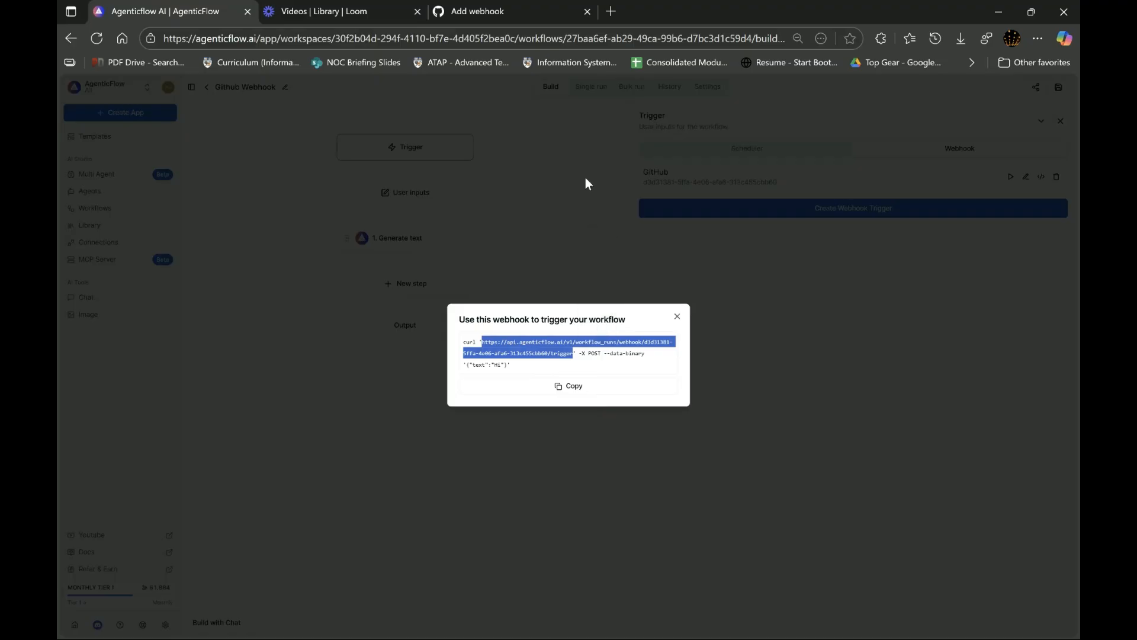
left_click(481, 9)
left_click(438, 305)
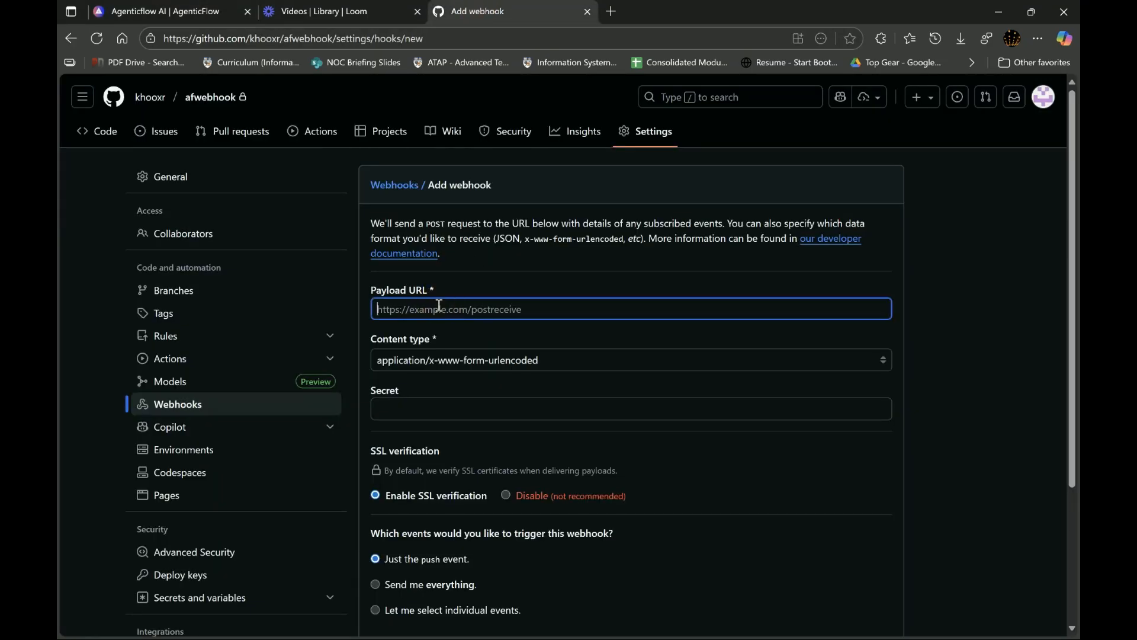
key("ctrl+v")
- Set the webhook's content type to application/json and add it to the repository
left_click(442, 360)
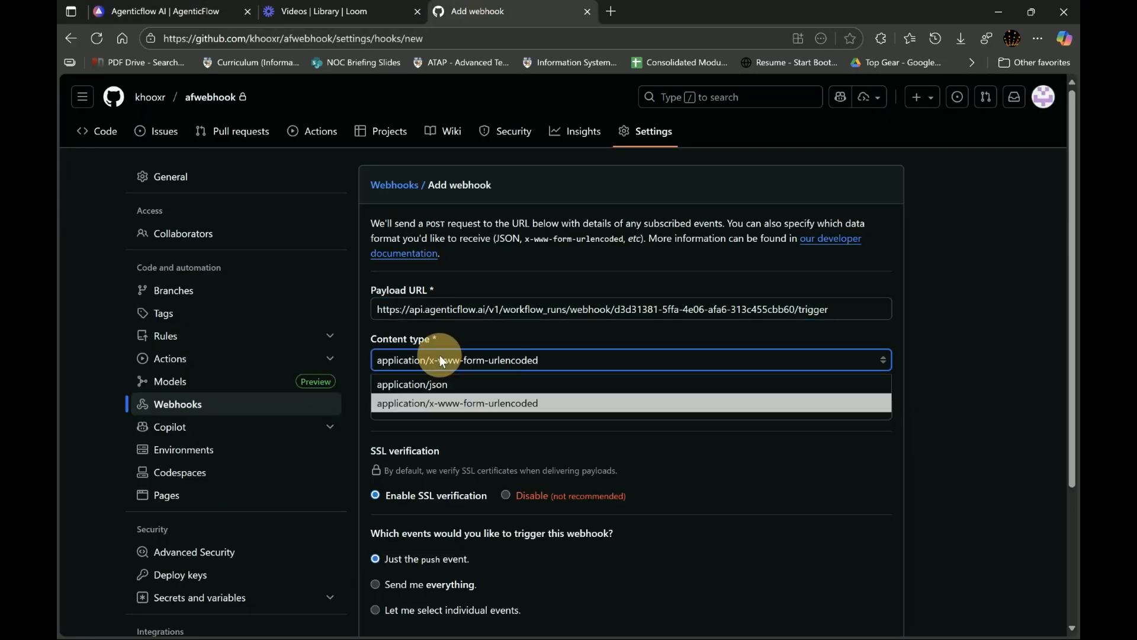
left_click(443, 380)
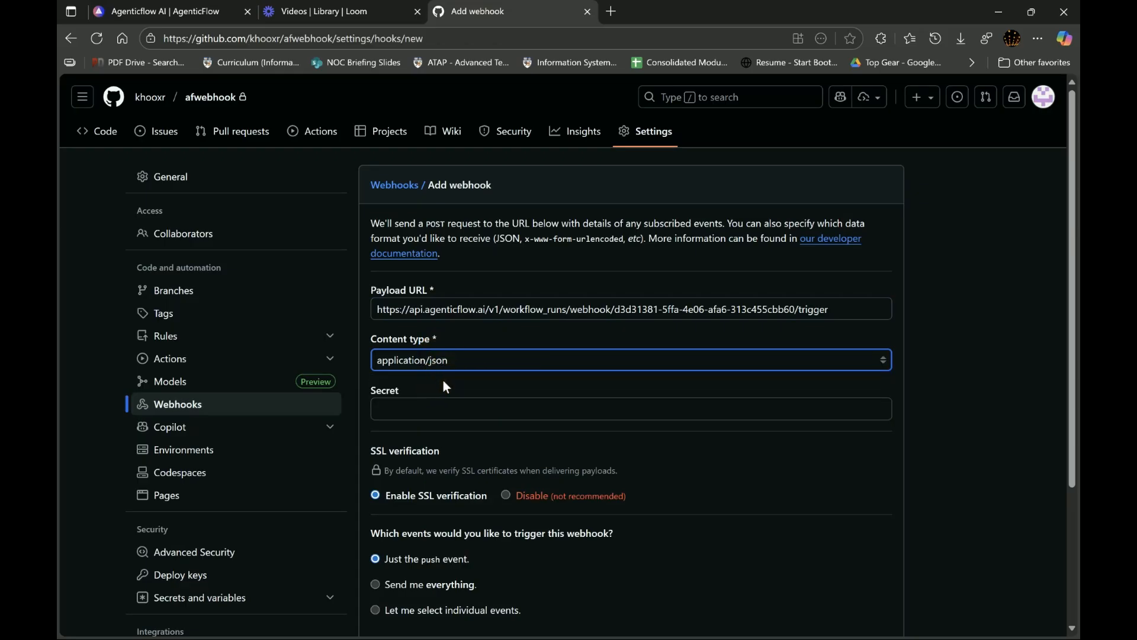
scroll(655, 486, "down", 2)
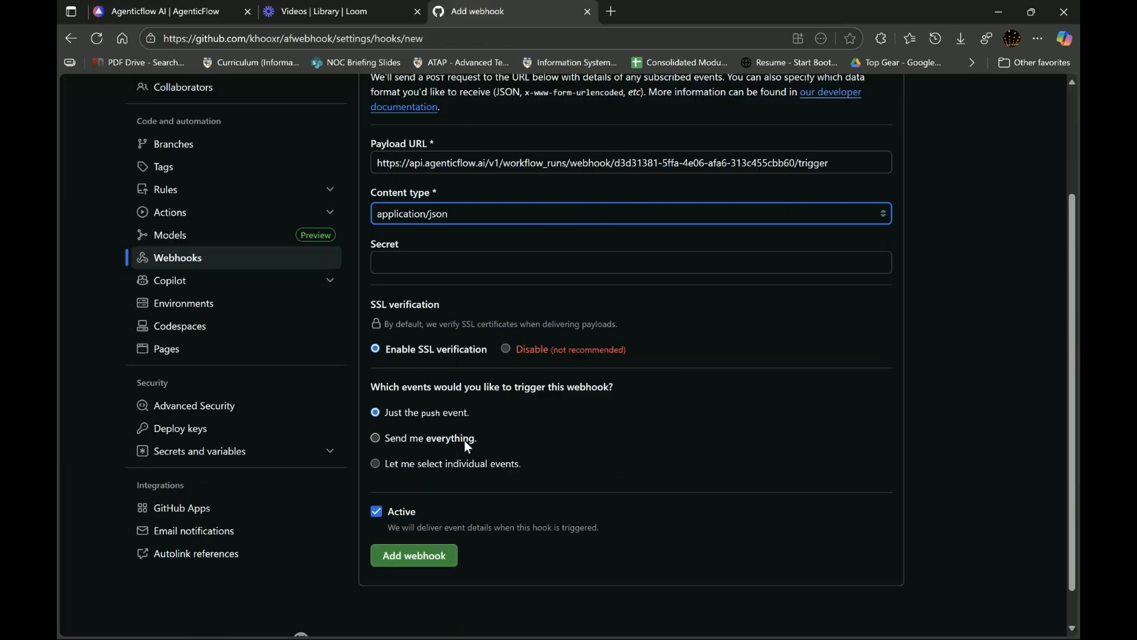
left_click(420, 555)
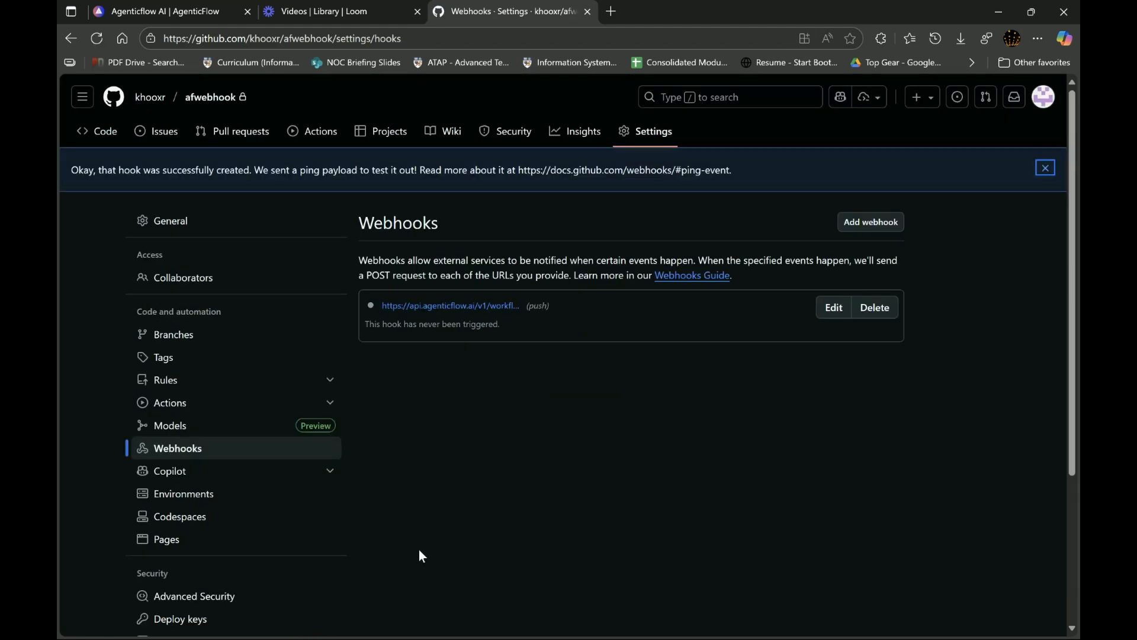
- Switch back to AgenticFlow, close the webhook command window and delete the Generate text step from the workflow
left_click(159, 8)
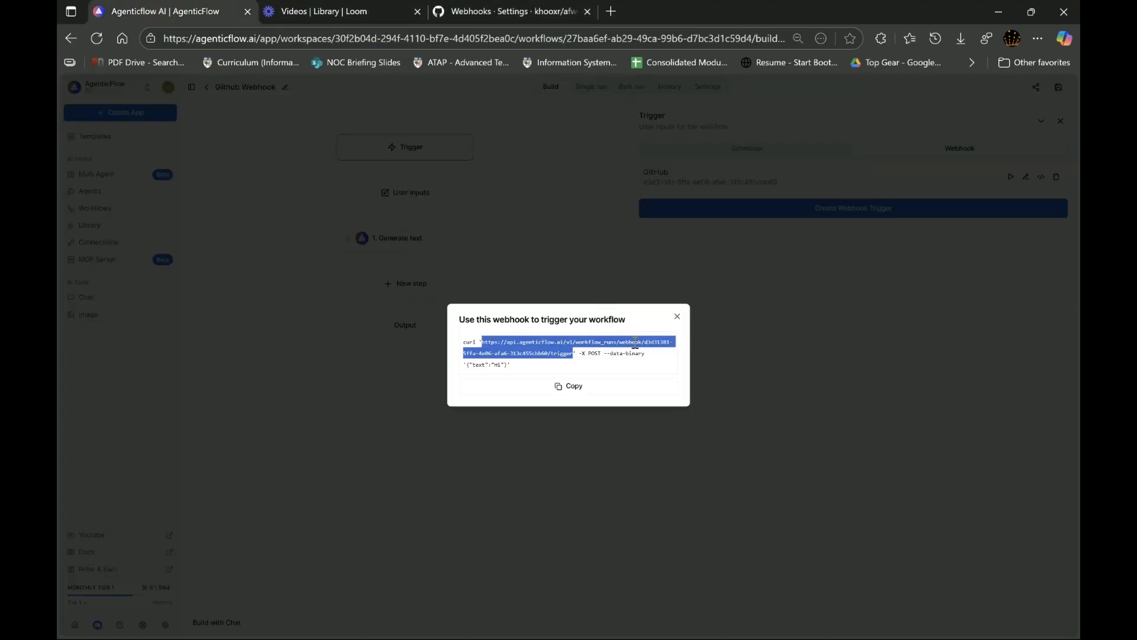
left_click(677, 315)
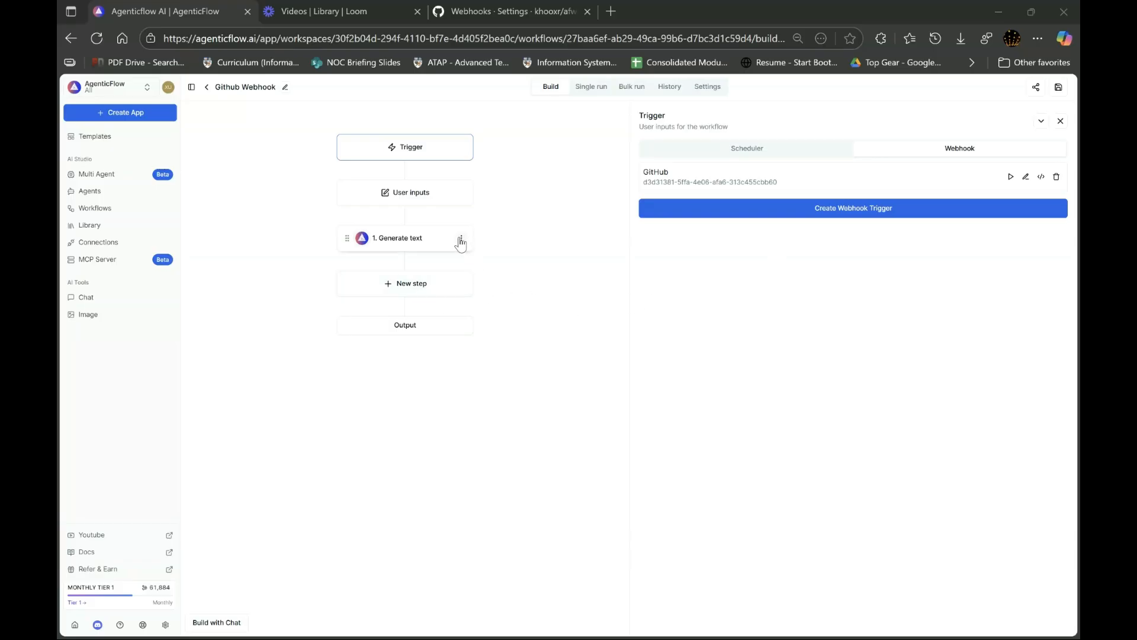
left_click(461, 240)
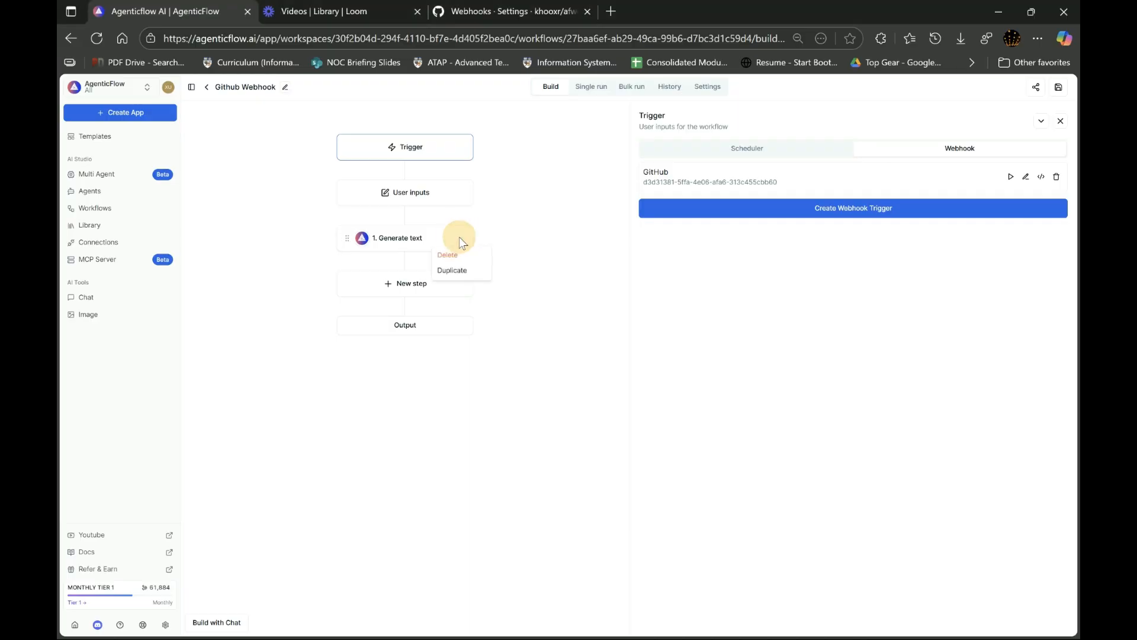
left_click(463, 255)
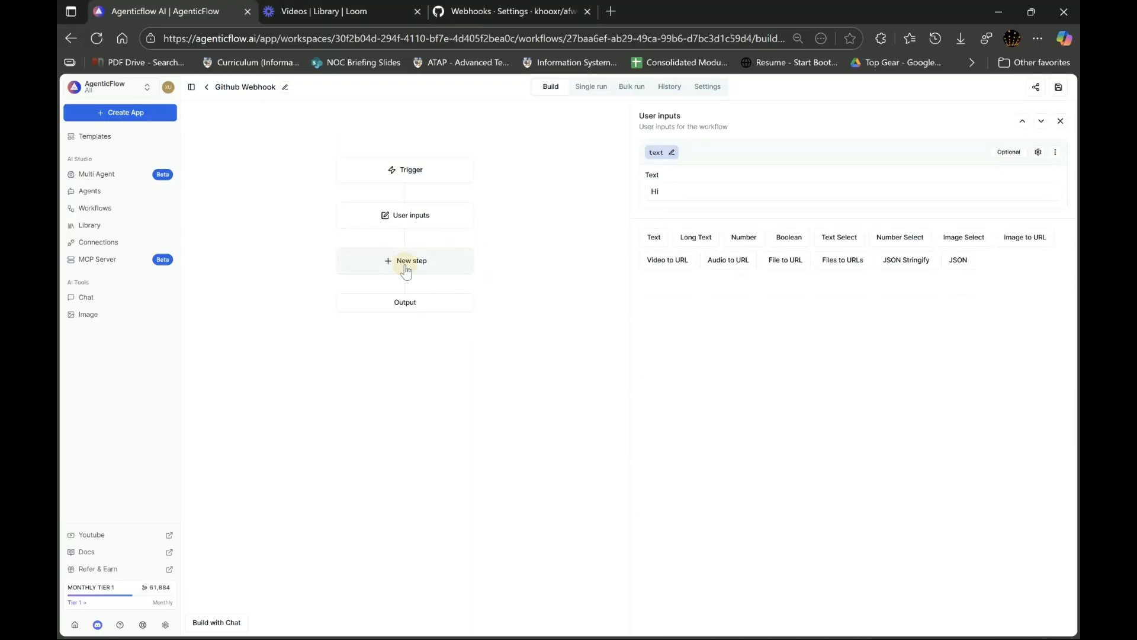
- Search the actions for "mcp" and add a Run MCP Action step to the workflow
left_click(387, 264)
left_click(703, 141)
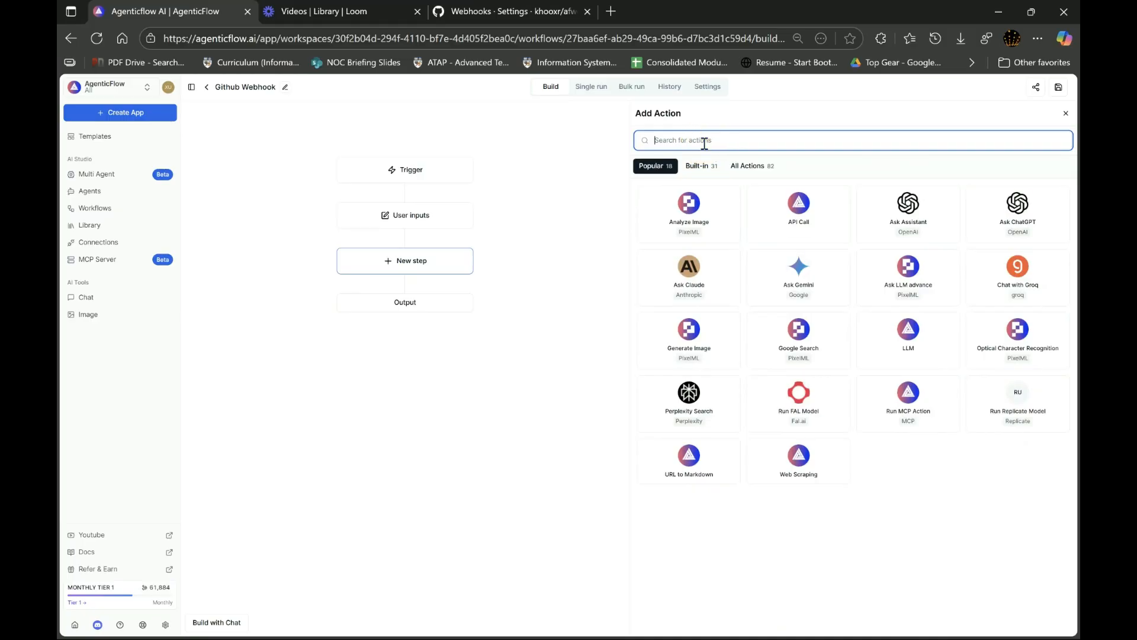
type("mcp")
left_click(690, 205)
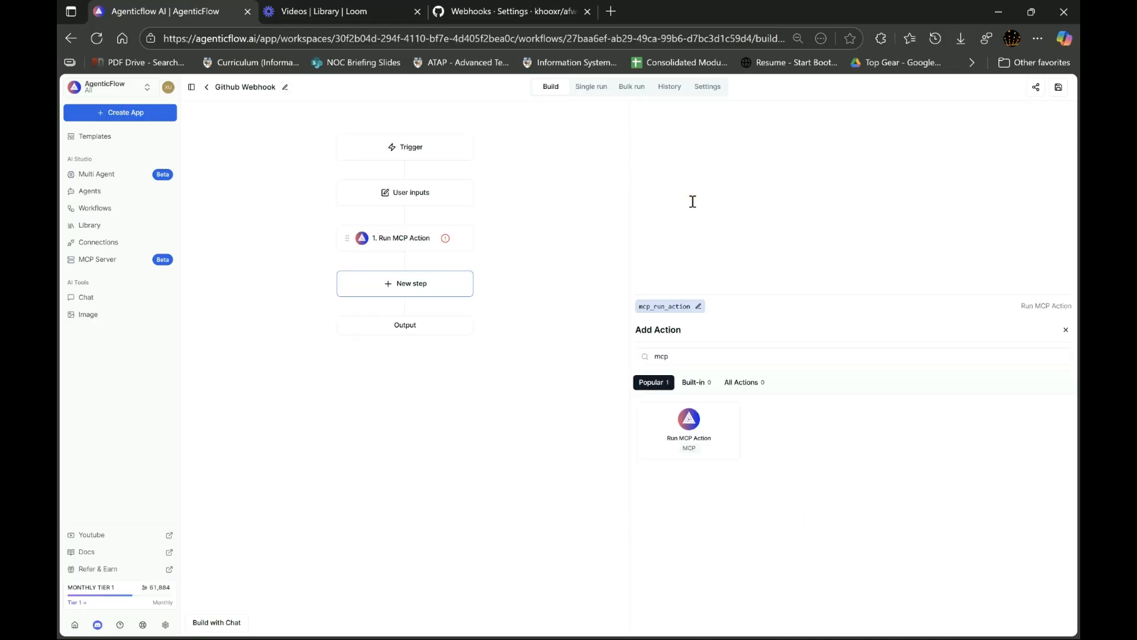
left_click(724, 231)
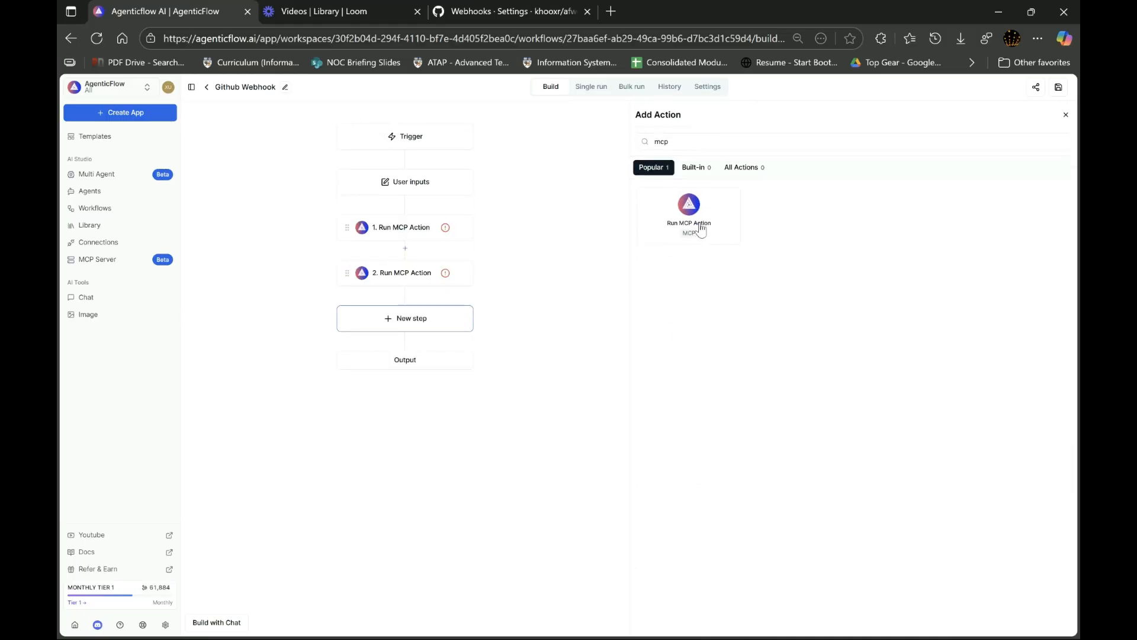
left_click(462, 276)
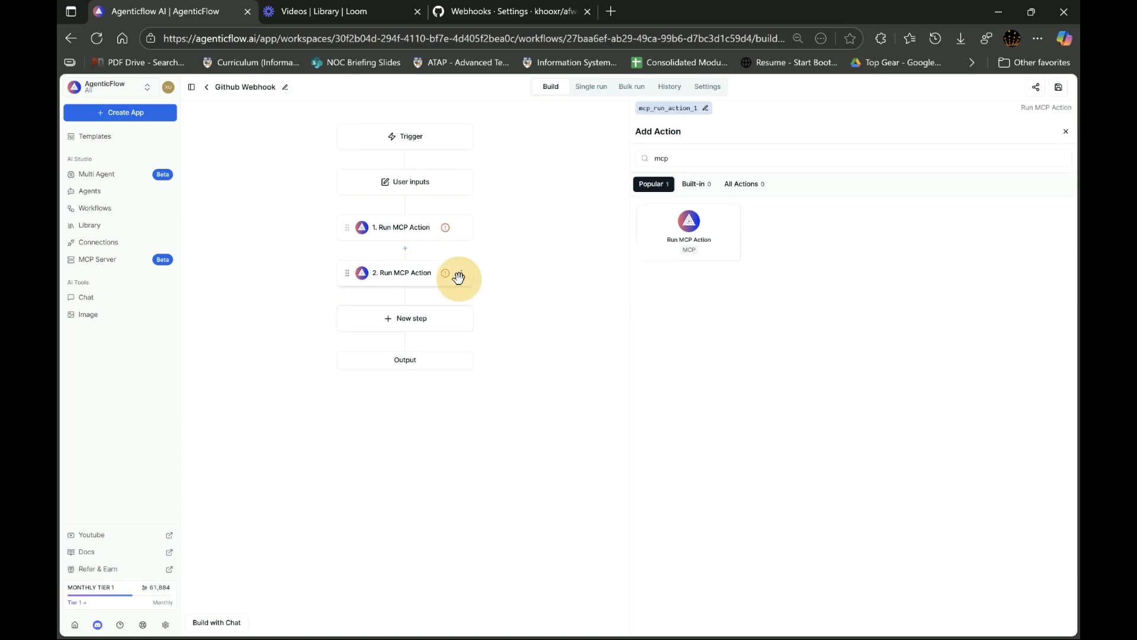
left_click(467, 291)
- Assign the personal Gmail connection at the end of the list to the Run MCP Action step and set its action to gmail-create-draft
left_click(407, 237)
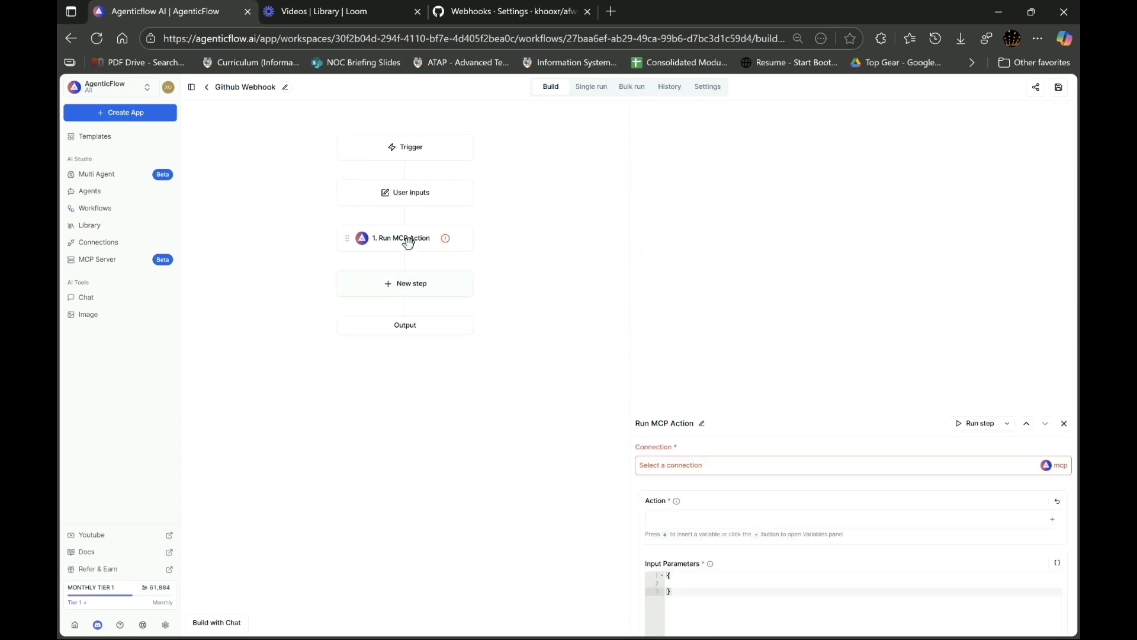
left_click(704, 169)
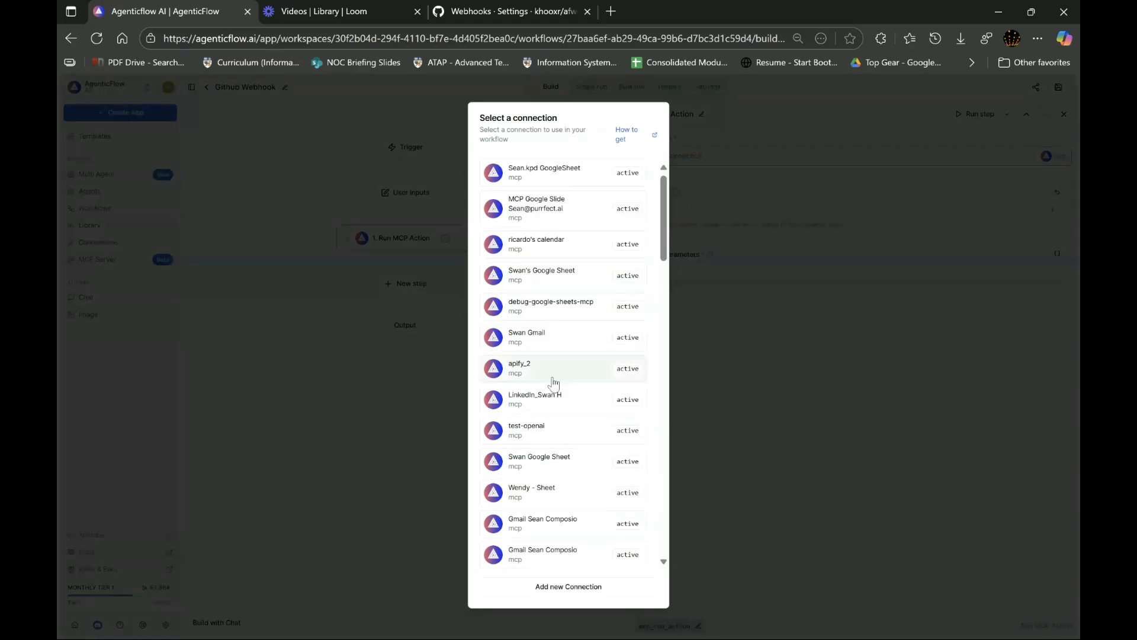
scroll(557, 385, "down", 10)
scroll(557, 386, "down", 6)
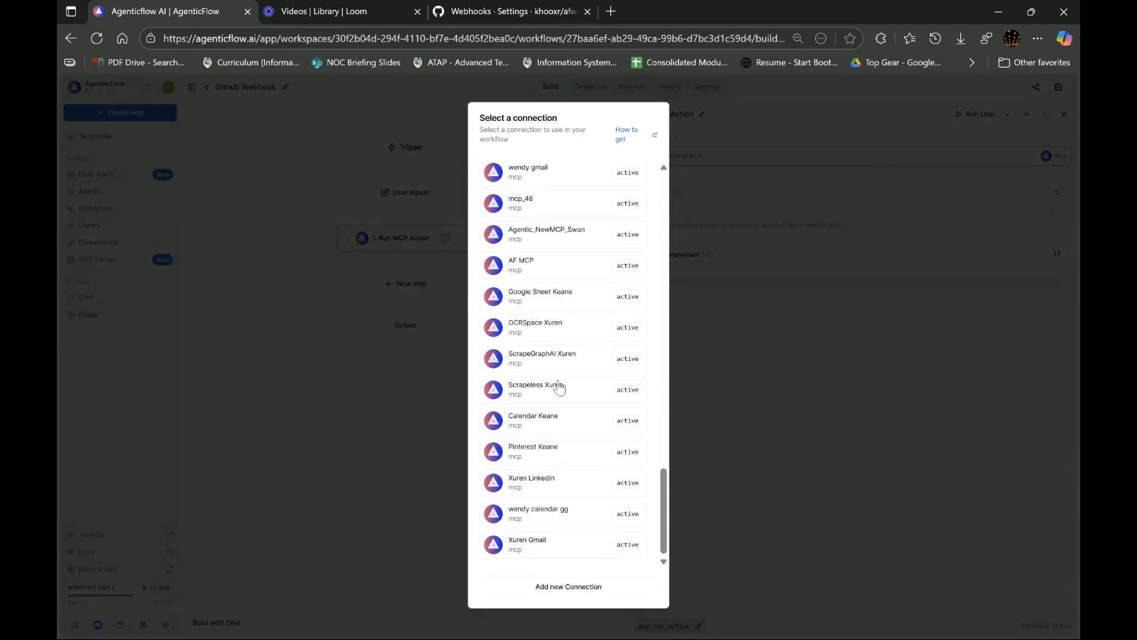
left_click(546, 550)
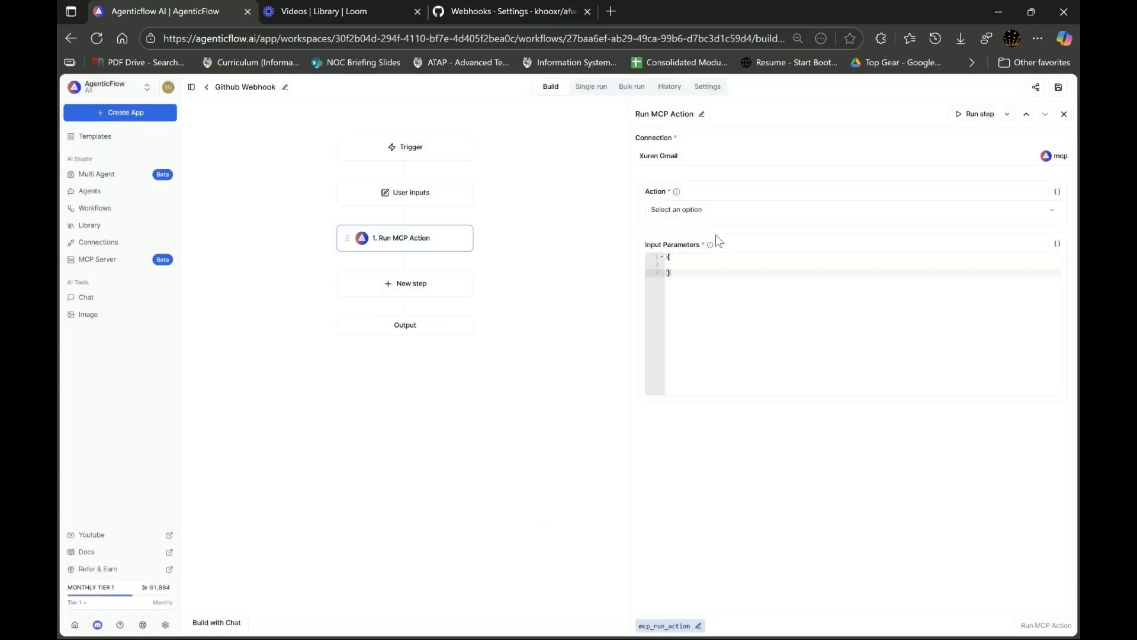
left_click(715, 209)
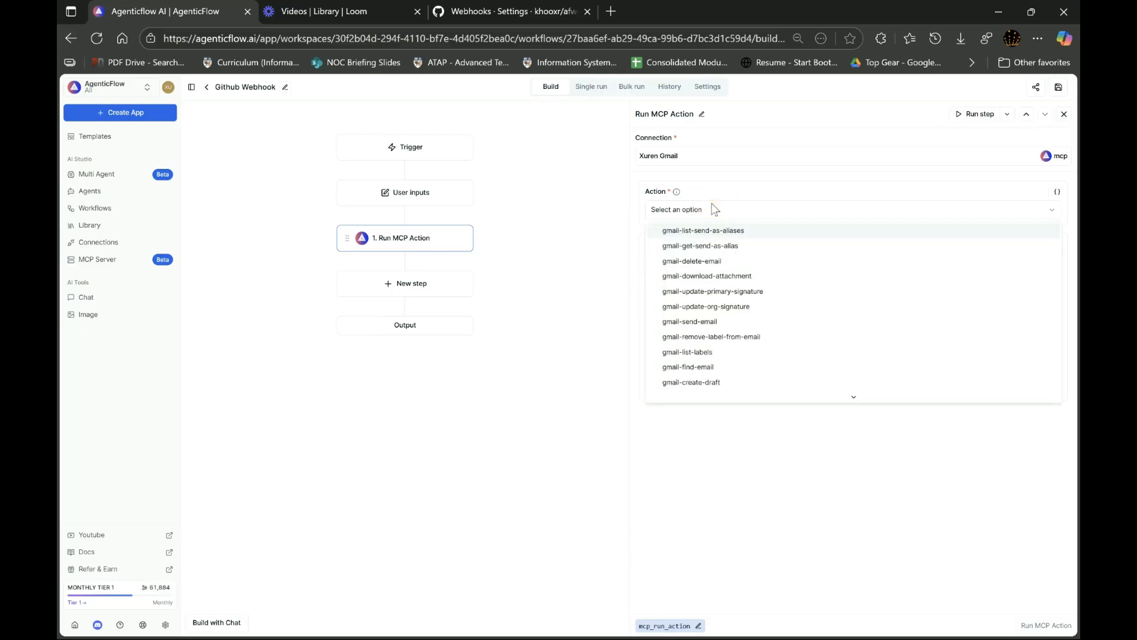
left_click(708, 382)
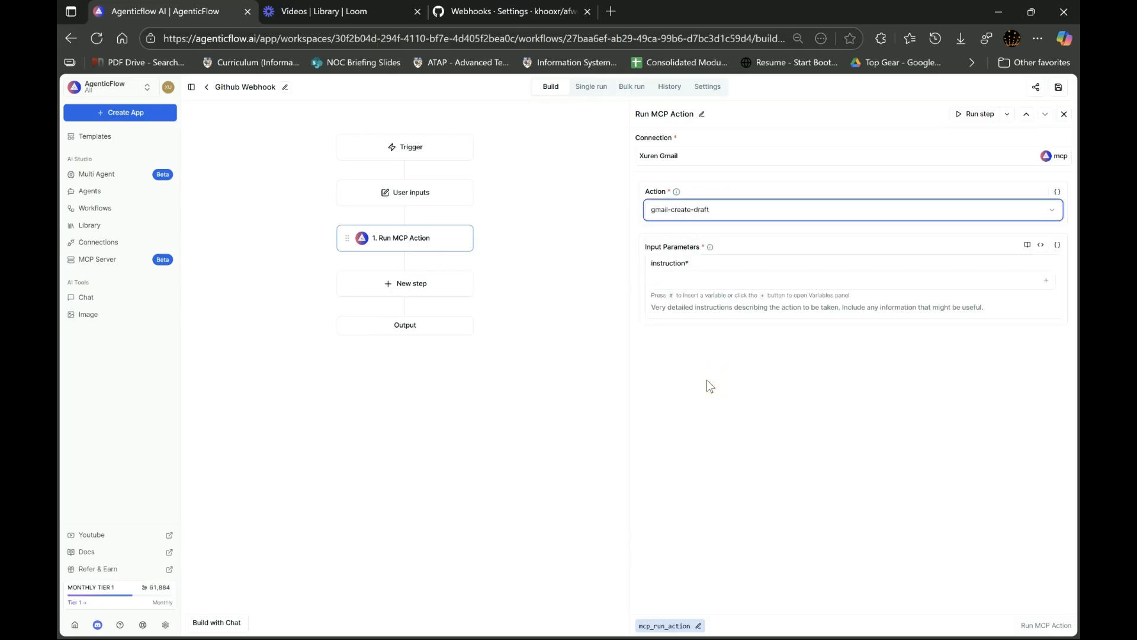
- Enter "Send an email confirming new push to GitHub repository" as the action's instruction and save the workflow
left_click(685, 280)
type("S")
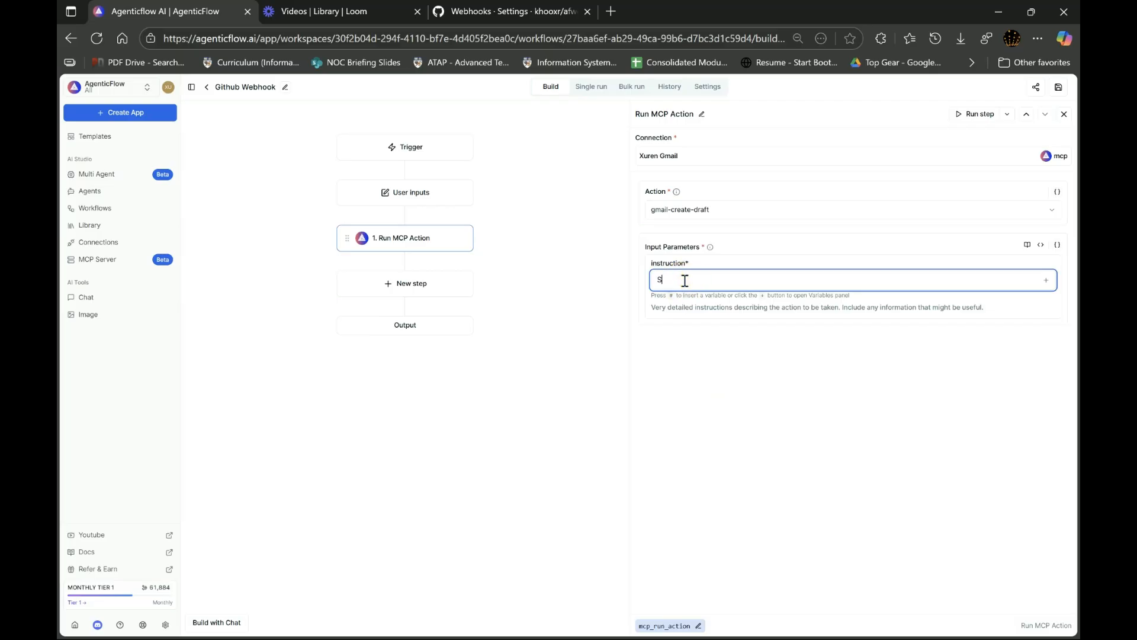
type("end an email confirming new push")
type("GitHub repository")
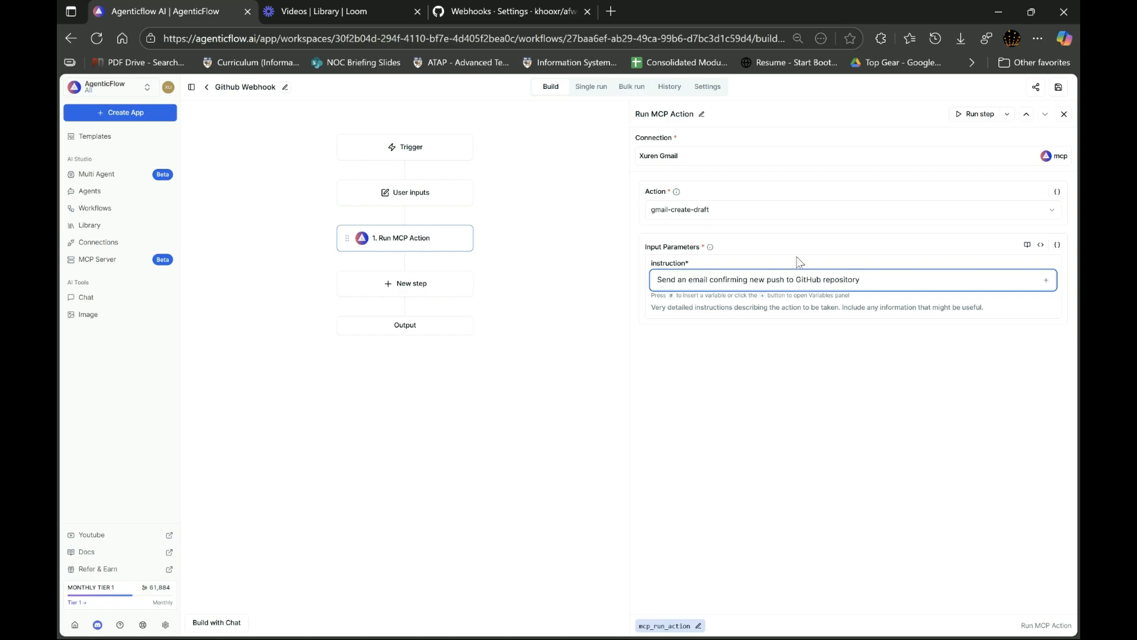
left_click(1059, 88)
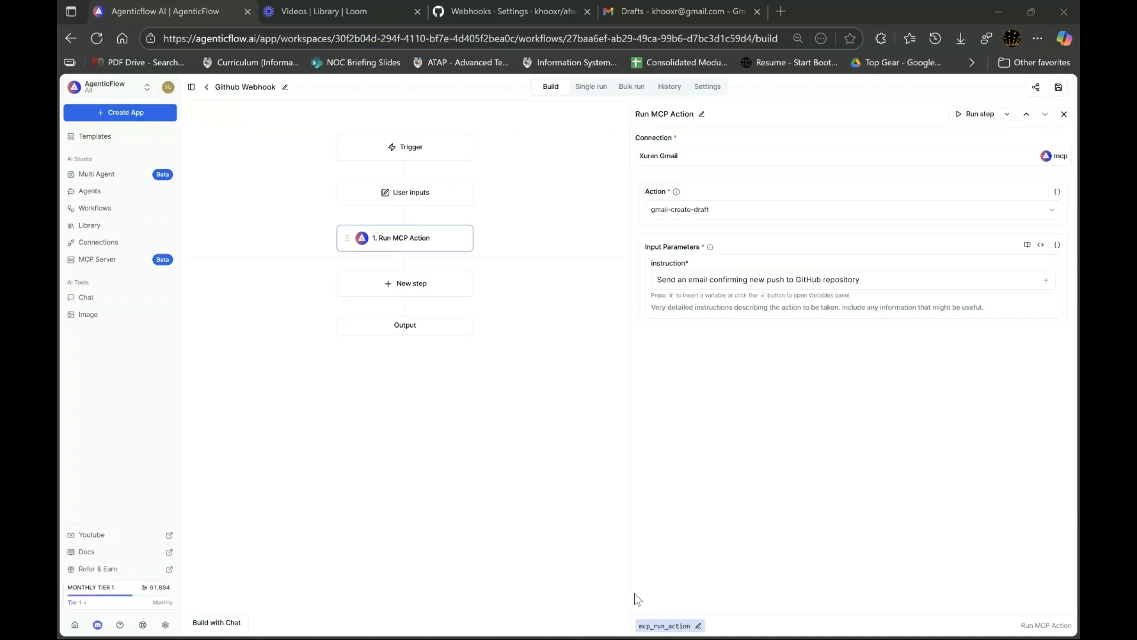
- Switch to File Explorer and copy the Test Word document from the Music folder into its afwebhook subfolder
key("super")
left_click(424, 631)
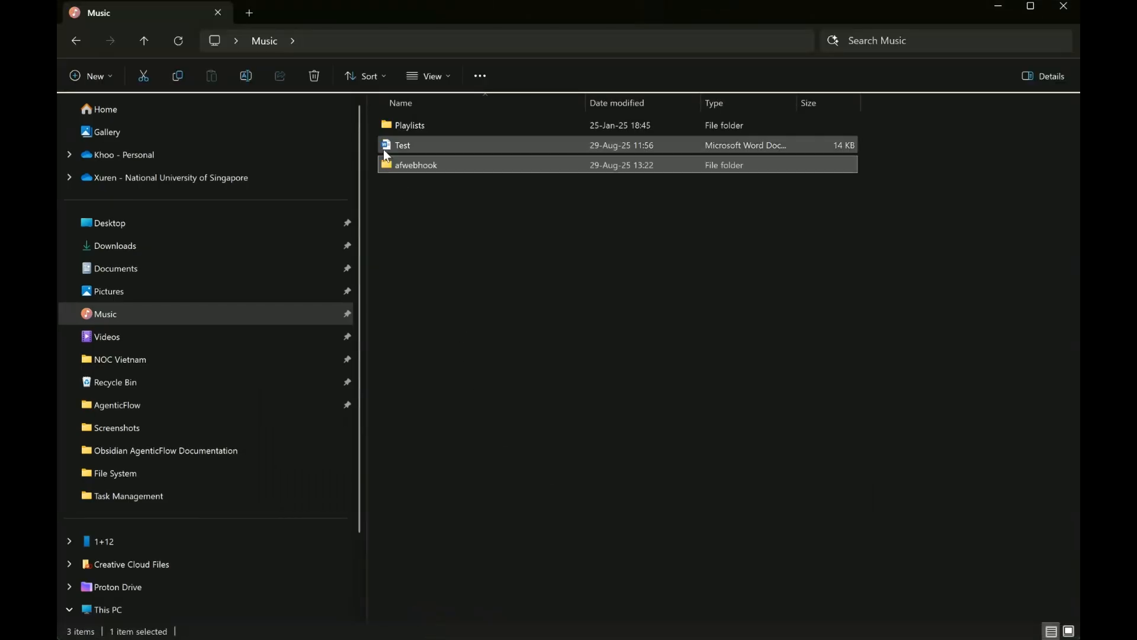
double_click(420, 165)
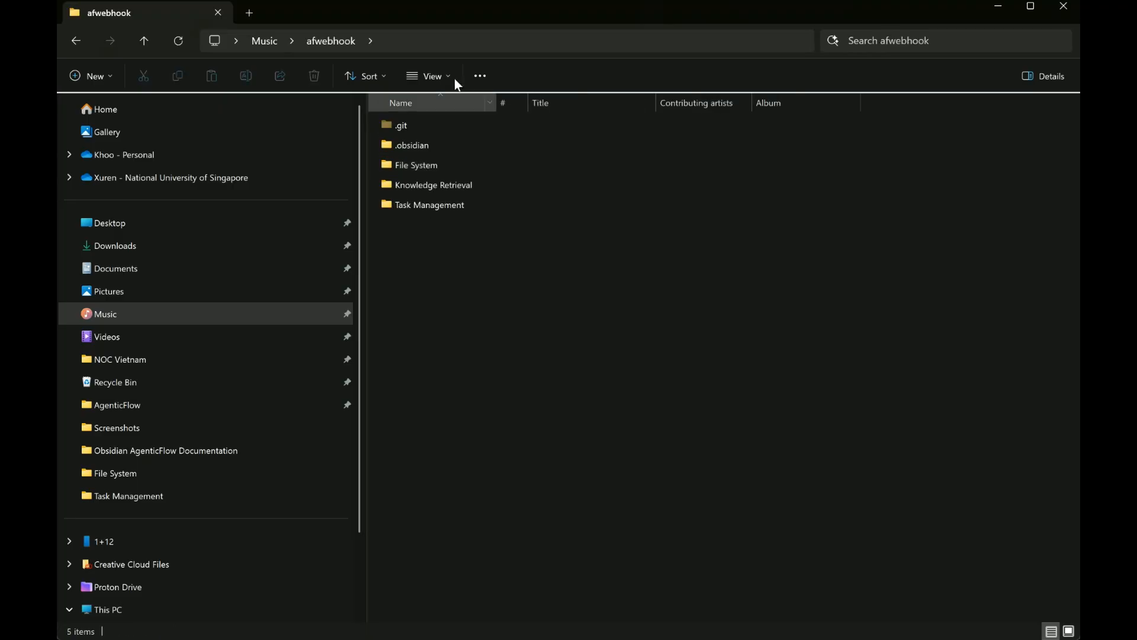
left_click(259, 41)
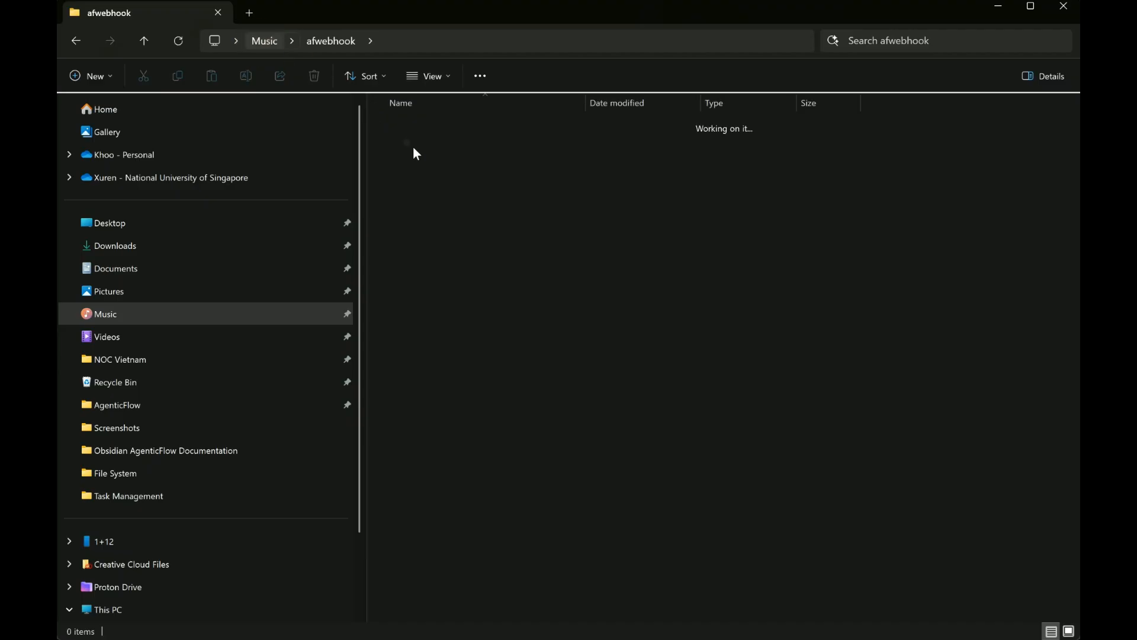
left_click(411, 164)
key("ctrl+c")
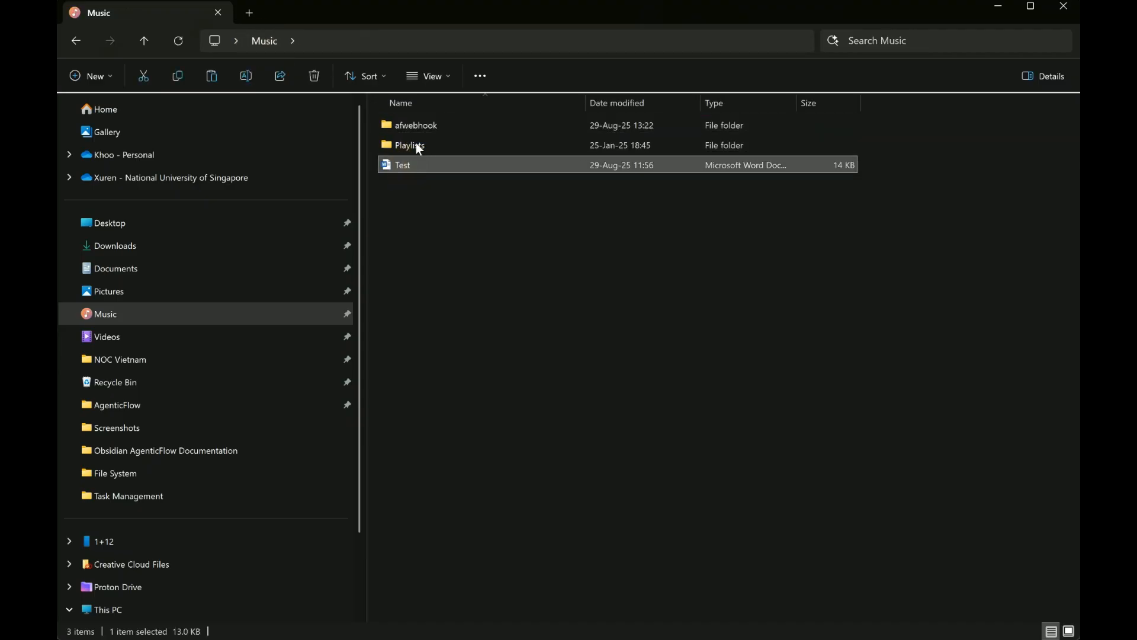
left_click(420, 126)
double_click(420, 126)
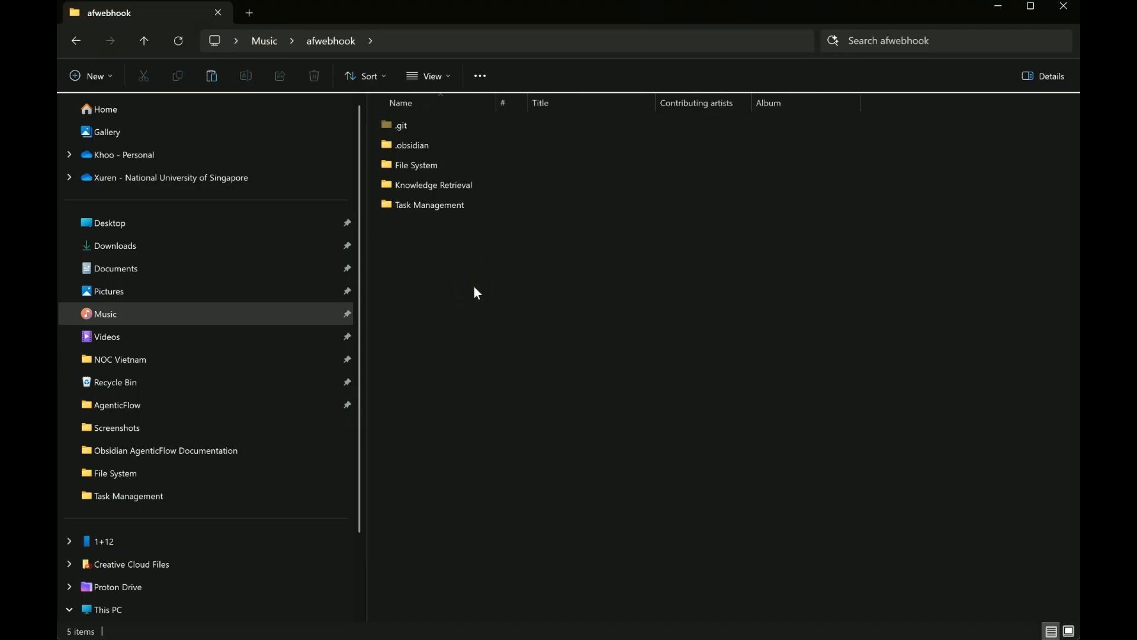
key("ctrl+v")
left_click(521, 343)
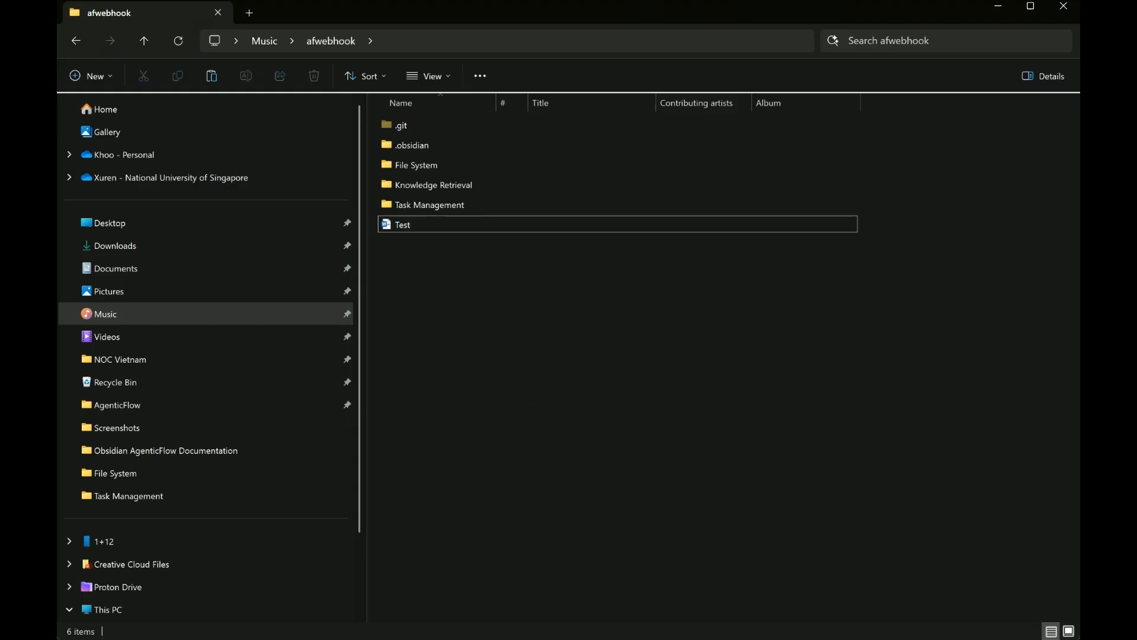
- Switch to Sourcetree and stage Test.docx in the afwebhook repository
key("super")
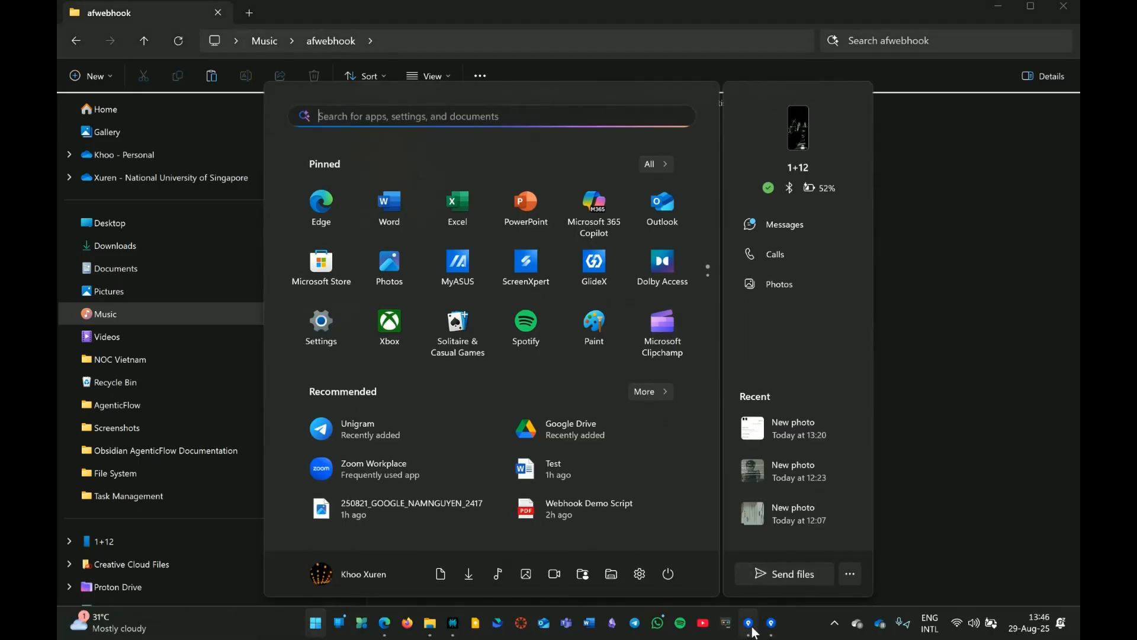
left_click(750, 627)
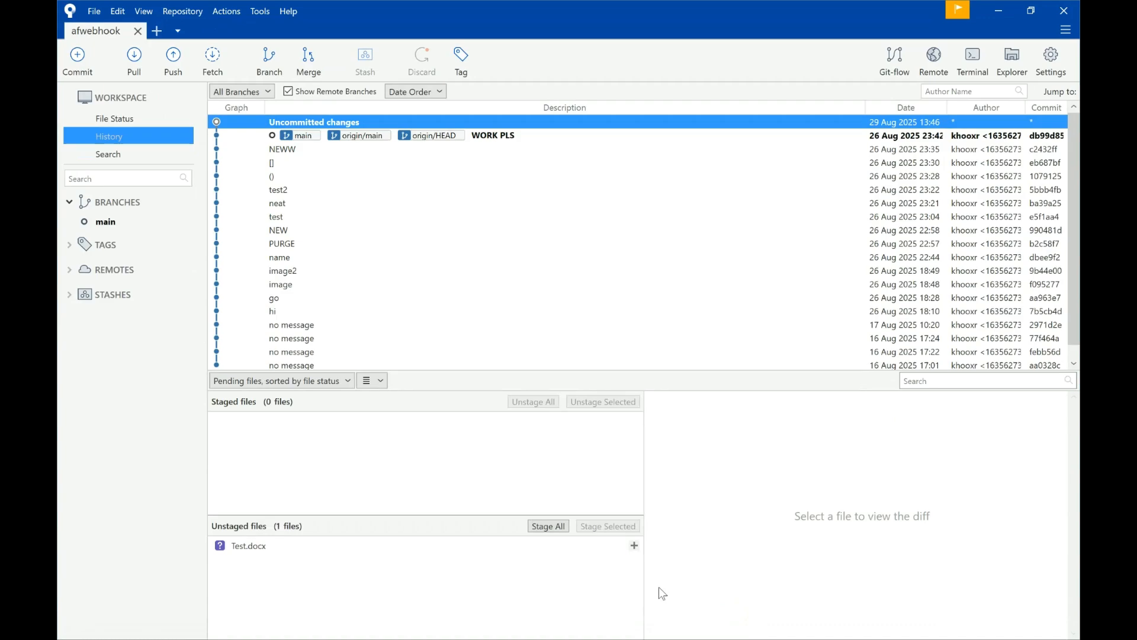
left_click(540, 527)
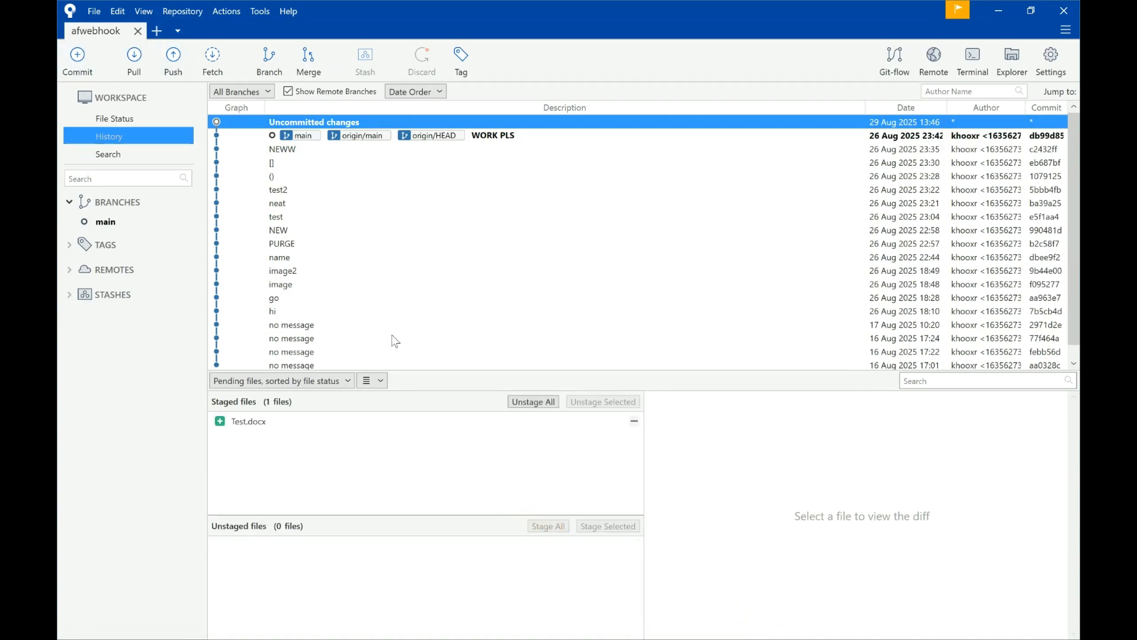
left_click(294, 423)
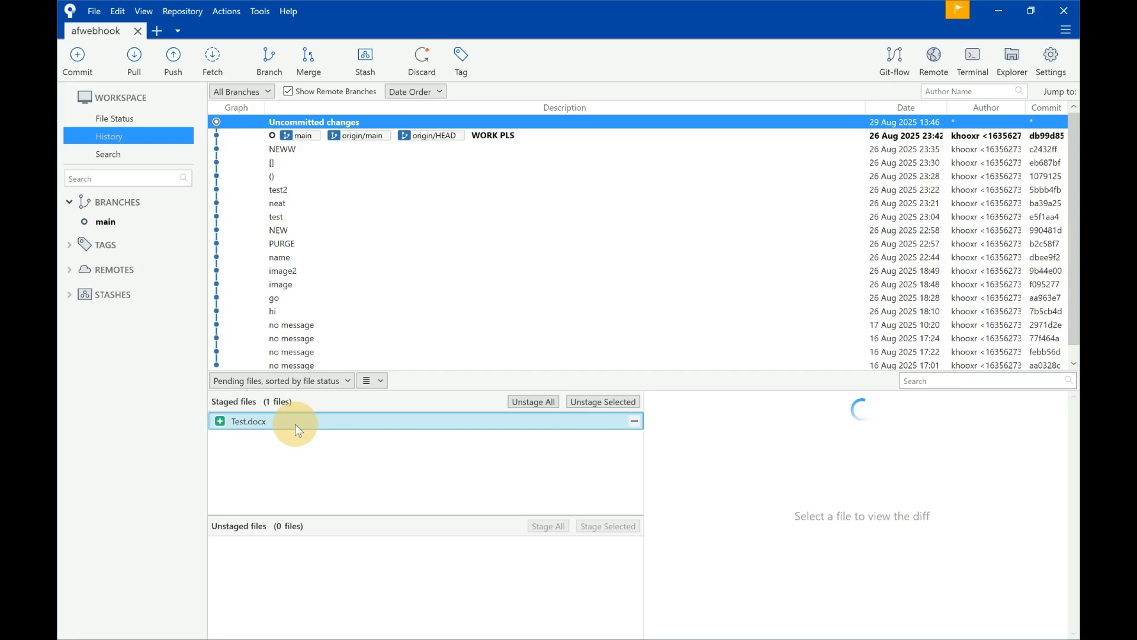
- Commit the staged Test.docx with the message "test"
left_click(87, 73)
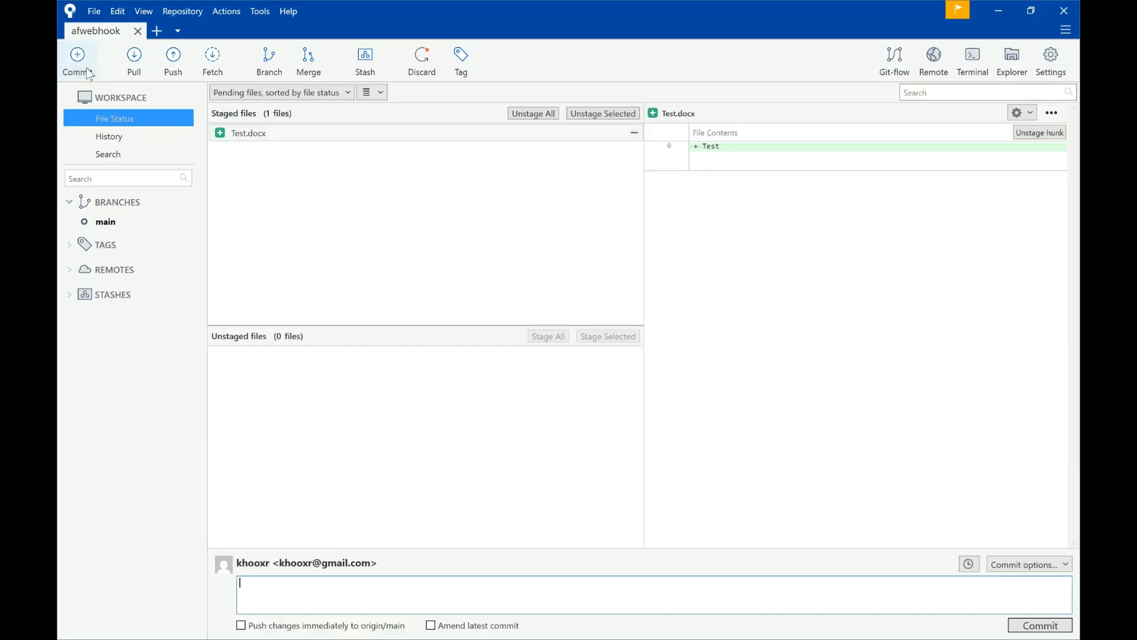
type("test")
left_click(1044, 627)
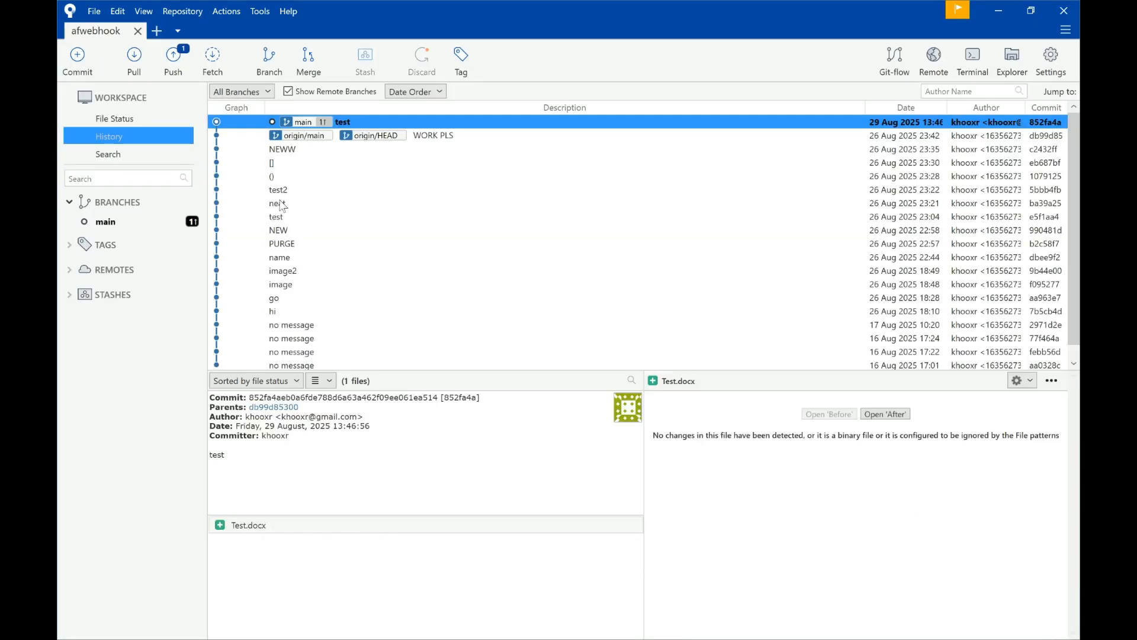
- Push the main branch to origin, authenticating with the repository owner's GitHub account
left_click(173, 58)
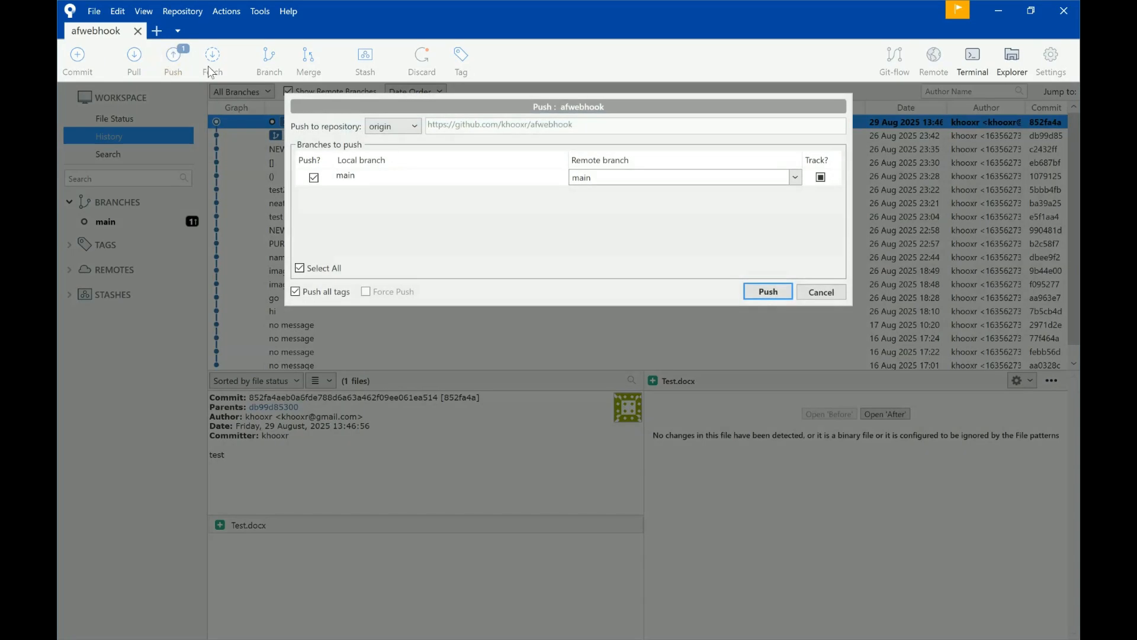
left_click(786, 296)
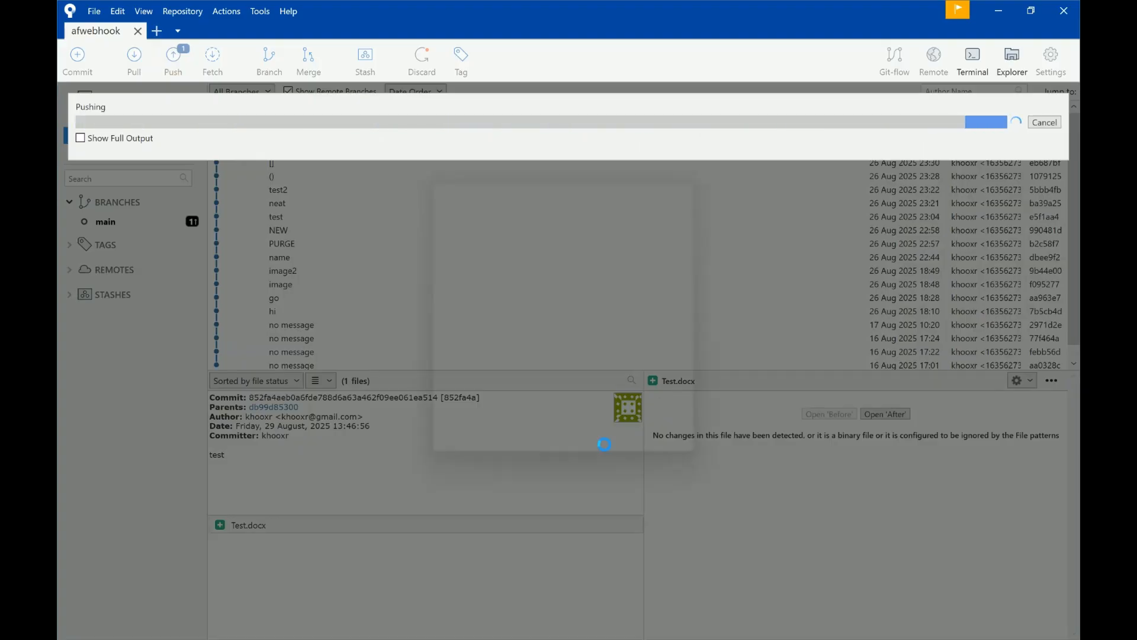
left_click(554, 340)
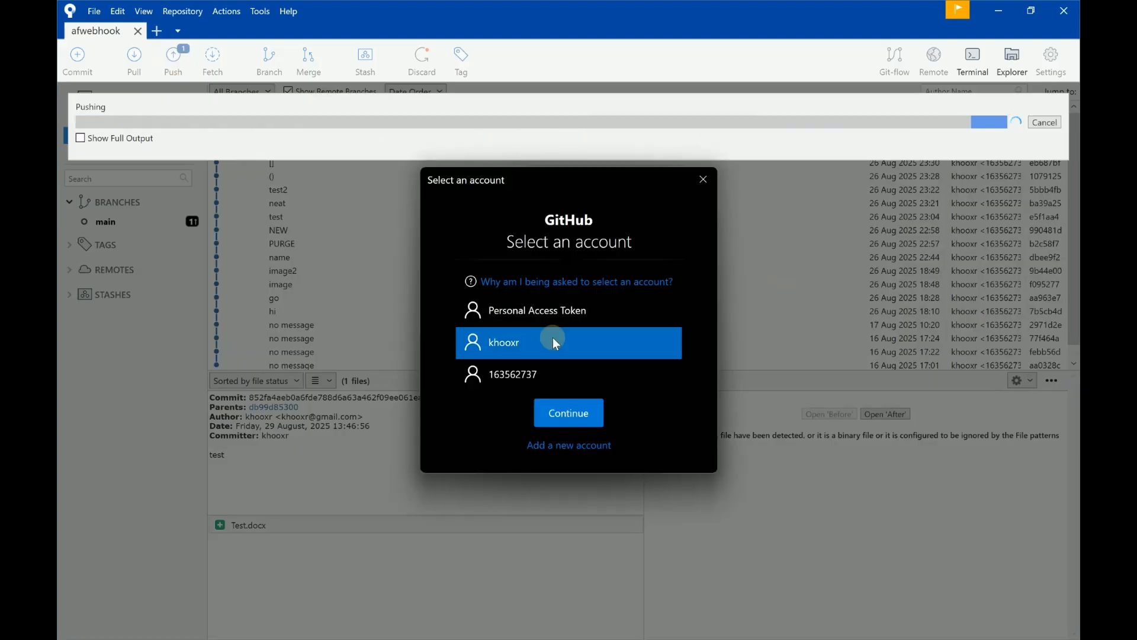
left_click(574, 414)
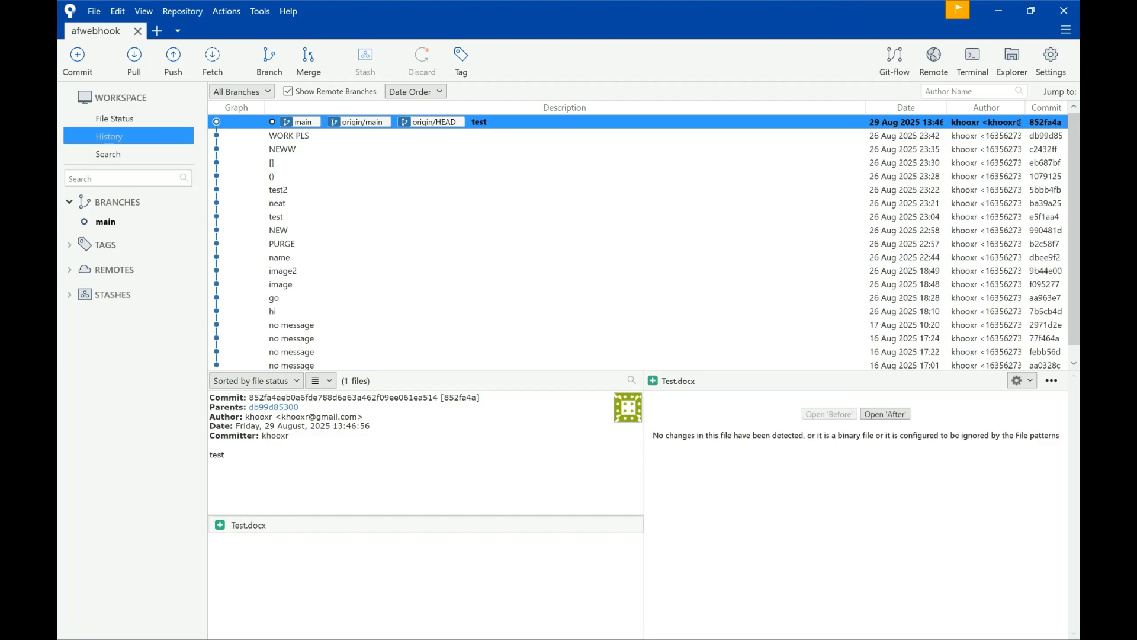
- Switch to Gmail in the browser, refresh Drafts to view the "Confirmation of New Push to GitHub Repository" draft, and return to AgenticFlow
key("super")
left_click(385, 631)
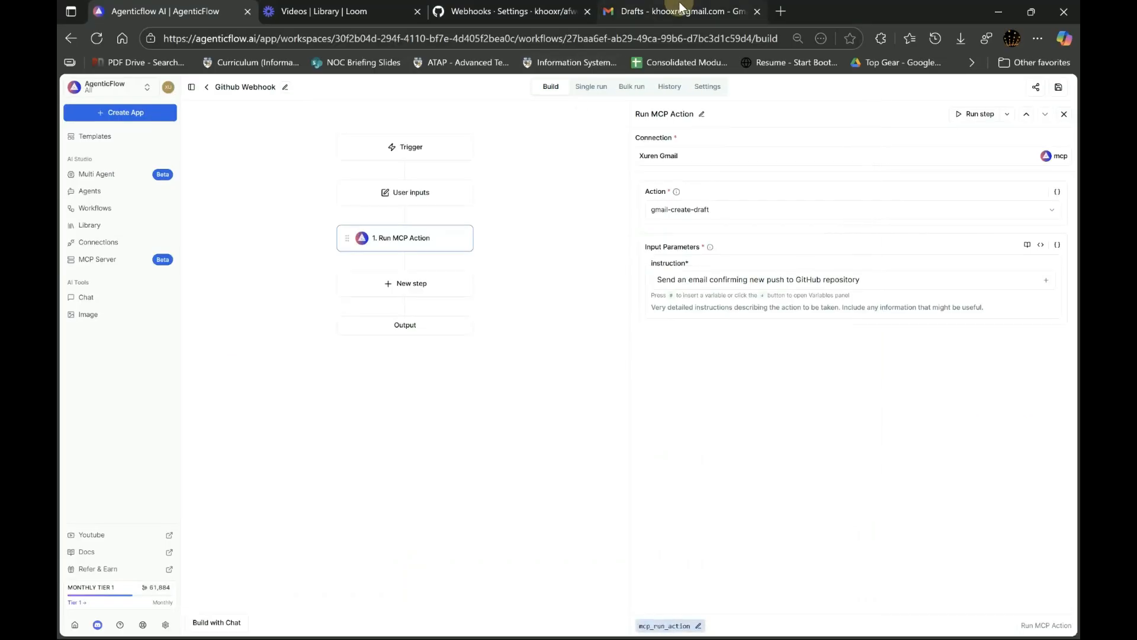
left_click(682, 11)
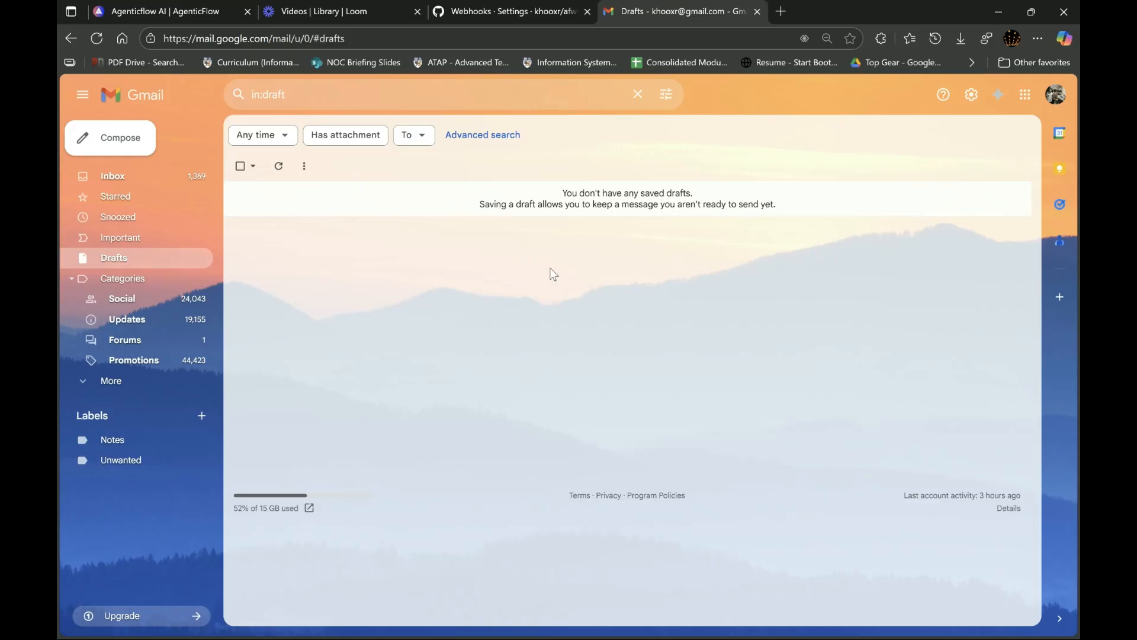
left_click(526, 40)
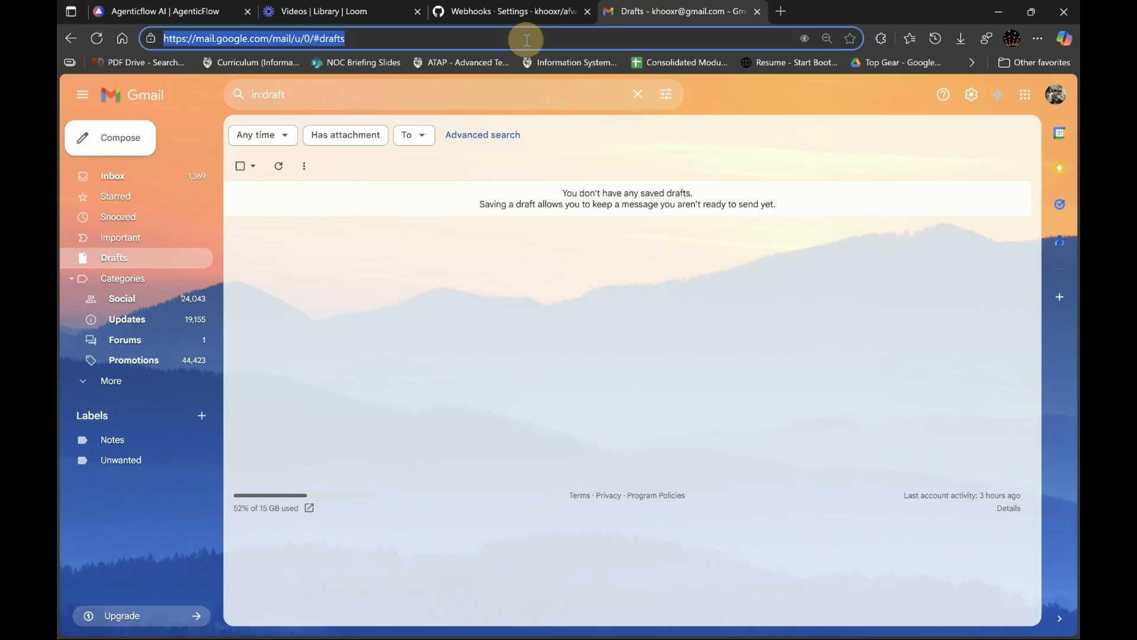
key("Return")
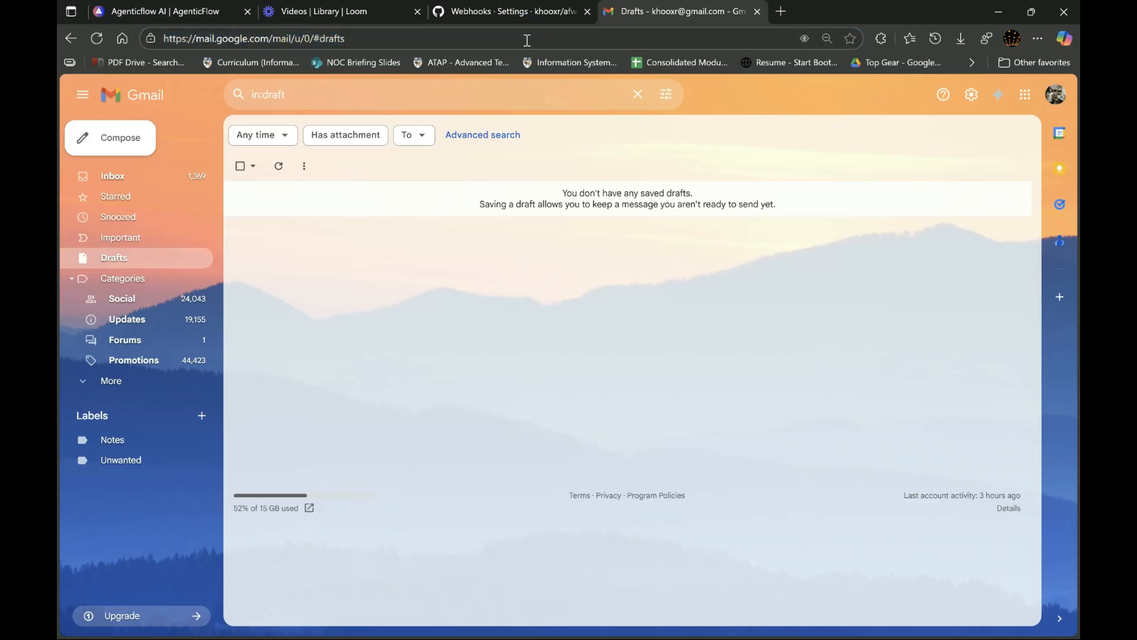
left_click(526, 40)
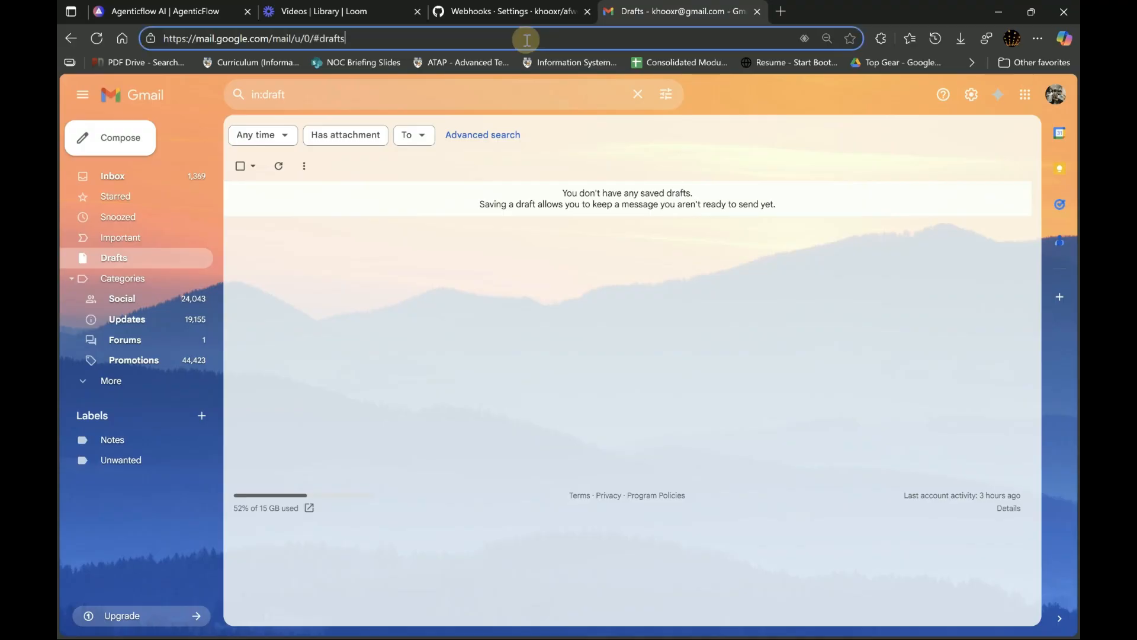
left_click(280, 167)
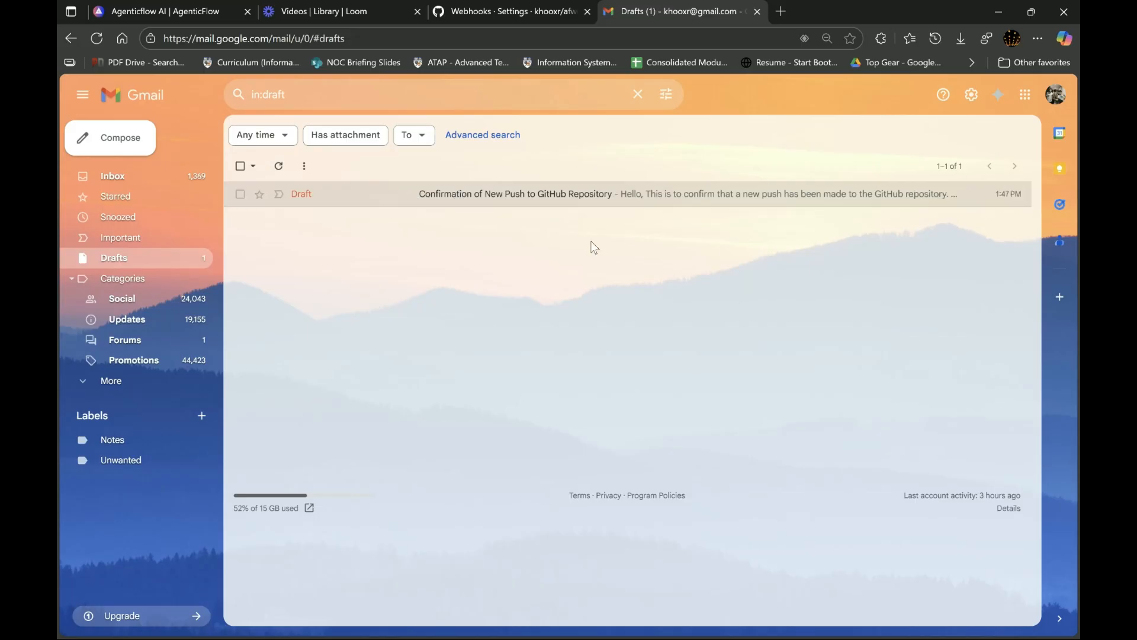
left_click(575, 198)
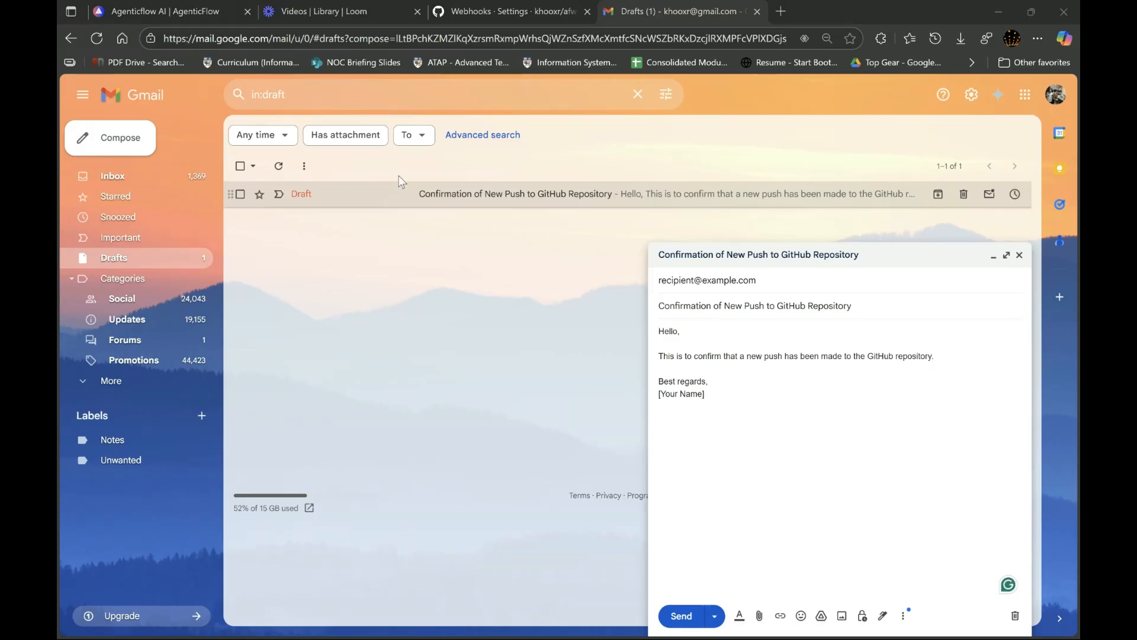
left_click(168, 11)
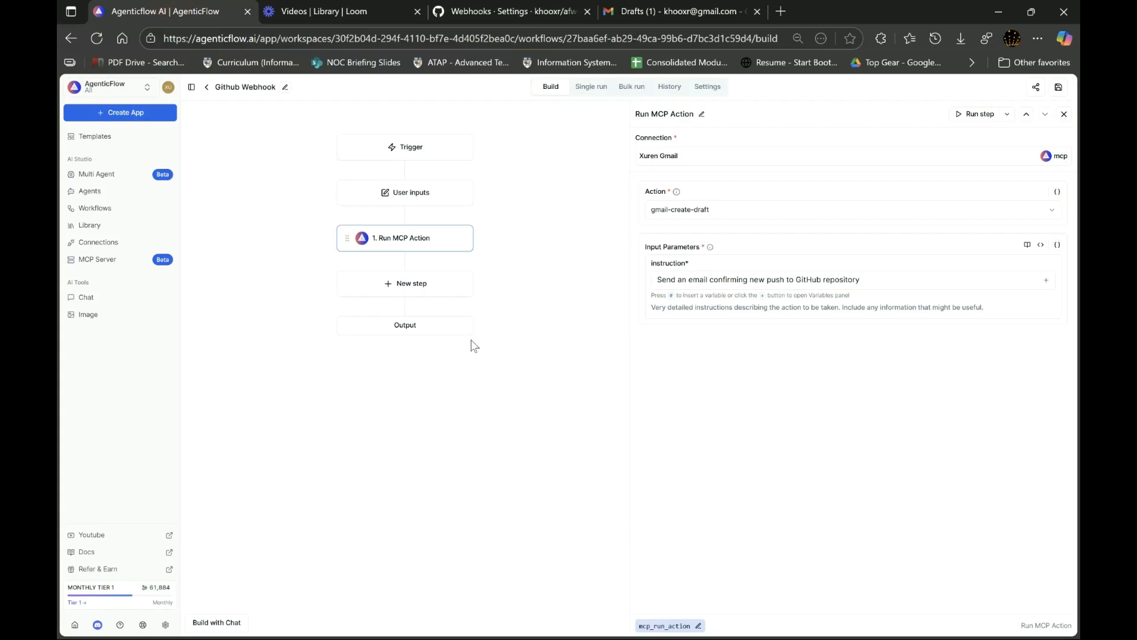